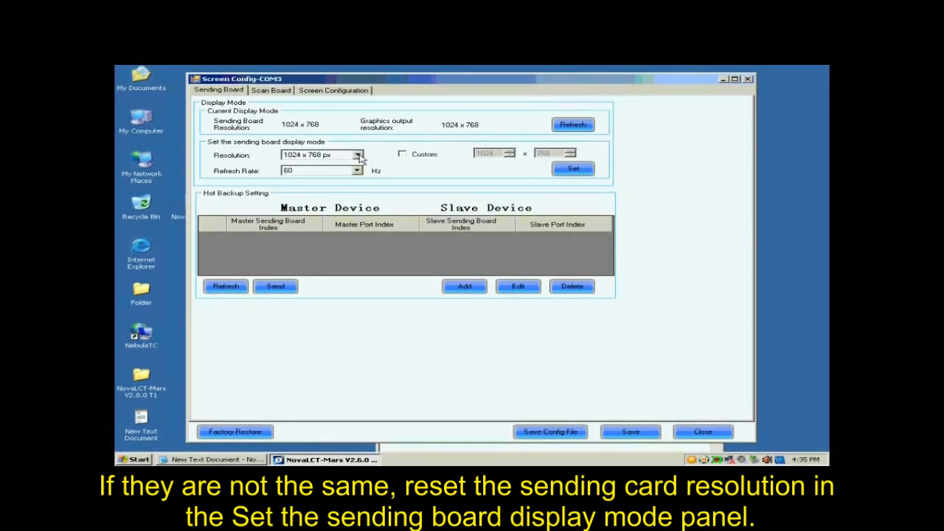
# Set the sending board display resolution to 1024 x 768 px and apply it to the sending board
pyautogui.click(358, 157)
pyautogui.click(335, 165)
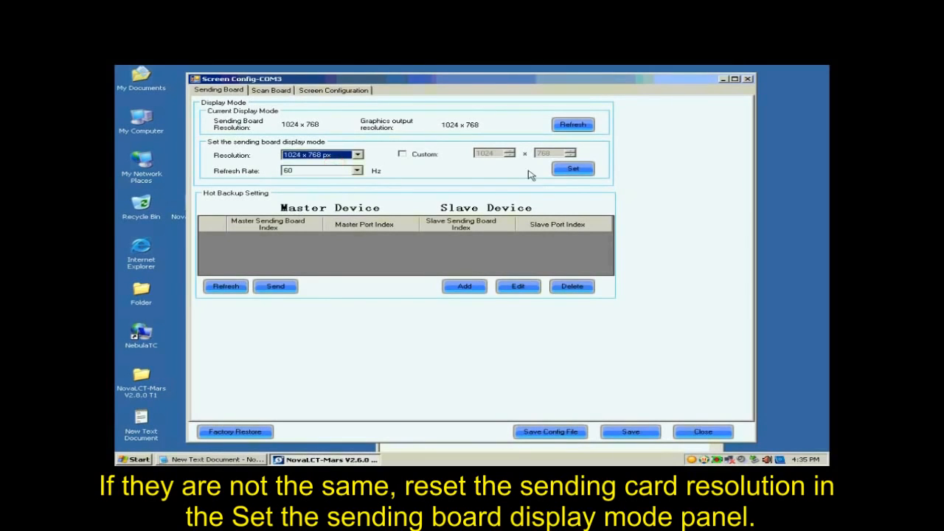
pyautogui.click(569, 169)
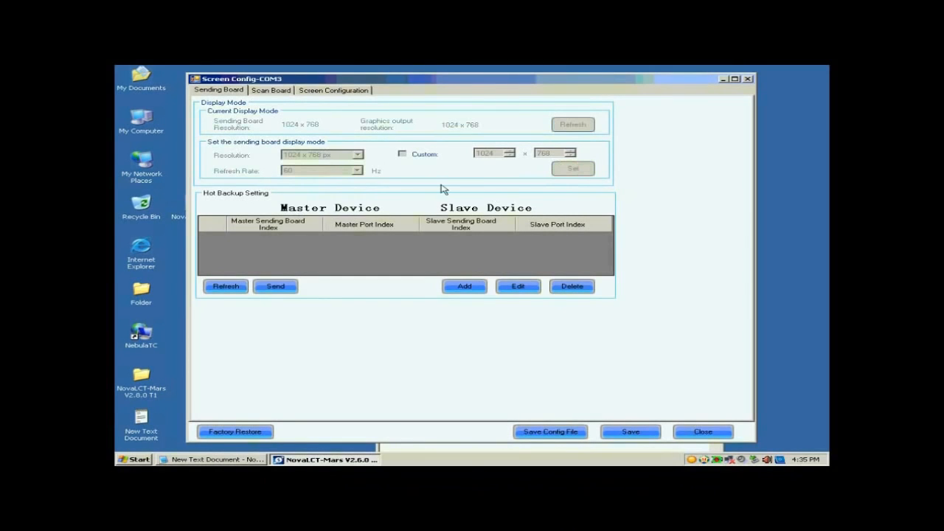
# Start the scan board's Smart Setting procedure using Option 1: Smart setting
pyautogui.click(270, 90)
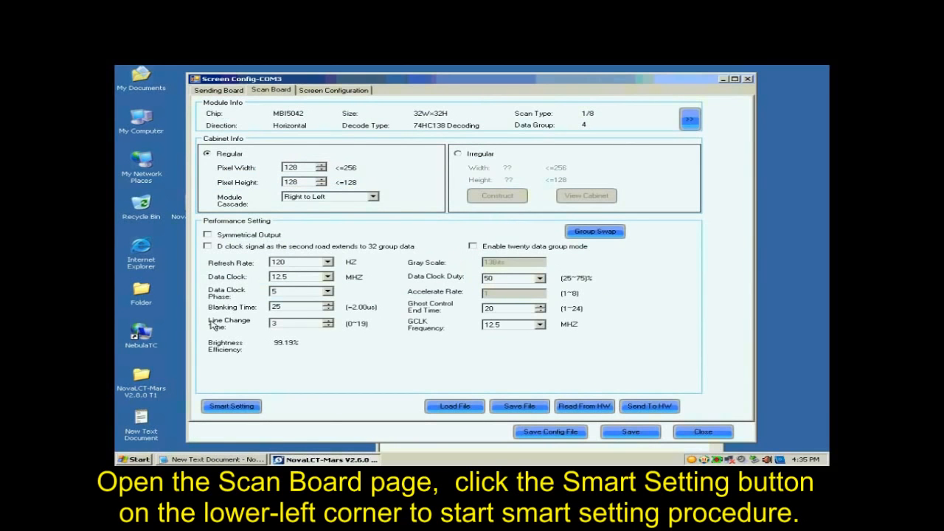
pyautogui.click(233, 407)
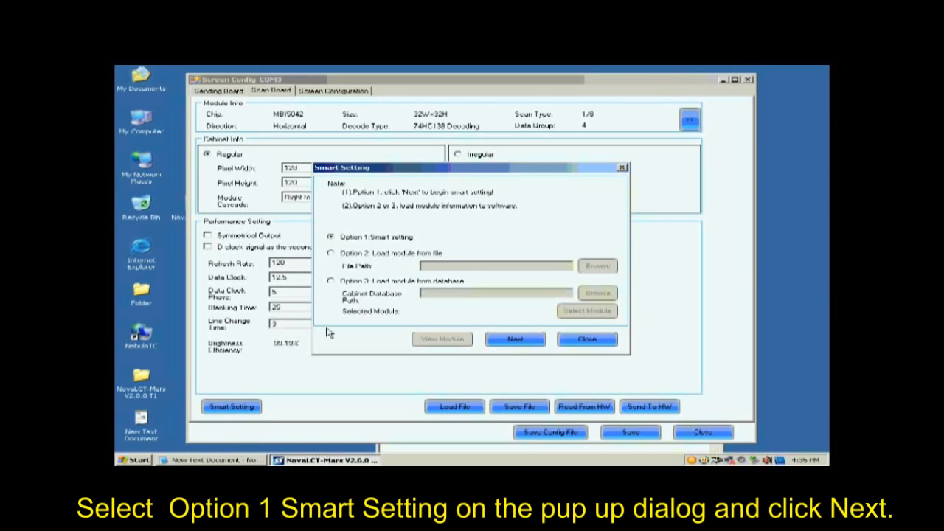
pyautogui.click(508, 338)
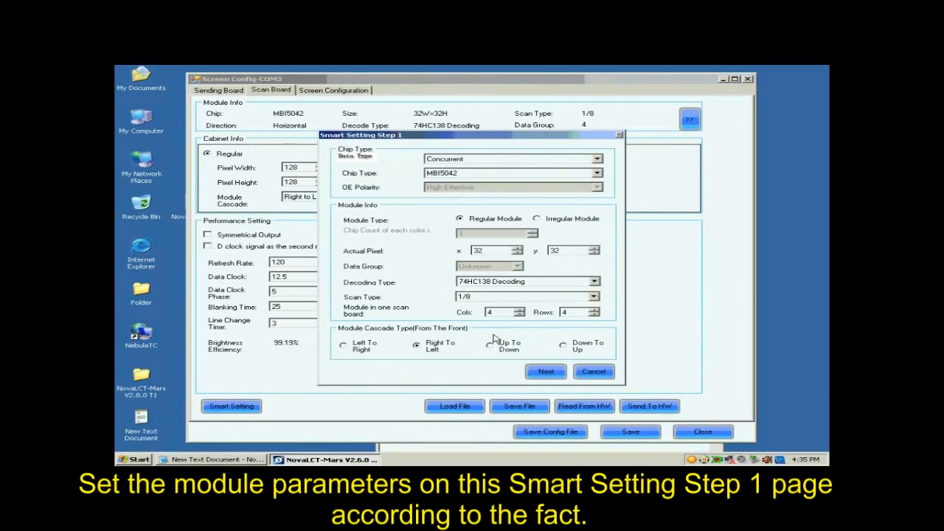
# Set the data type to Concurrent and the chip type to MBI5036 for Smart Setting Step 1
pyautogui.click(474, 162)
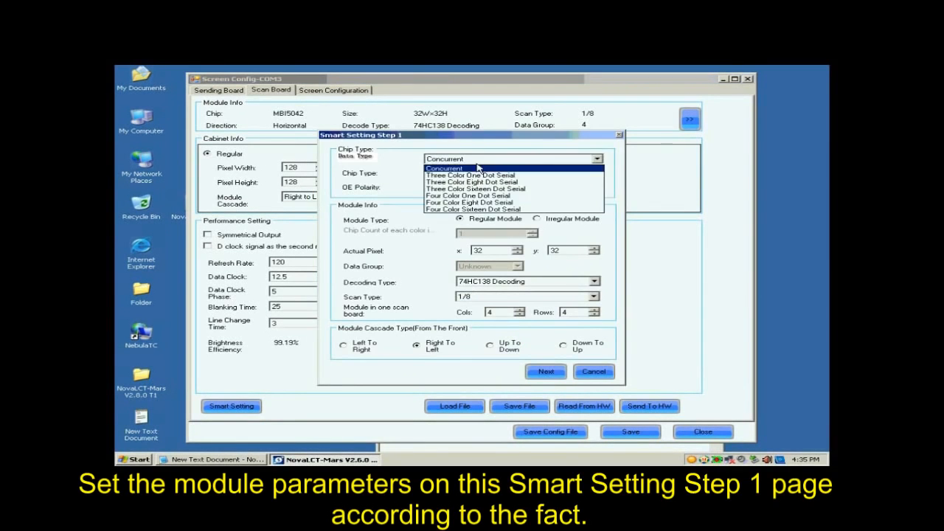
pyautogui.click(474, 165)
pyautogui.click(474, 174)
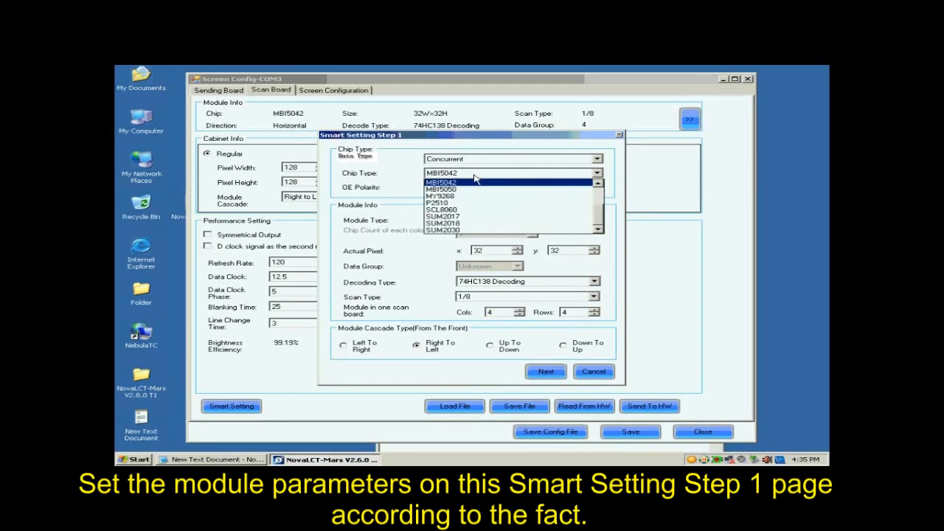
pyautogui.click(598, 217)
pyautogui.moveTo(598, 217); pyautogui.dragTo(597, 192)
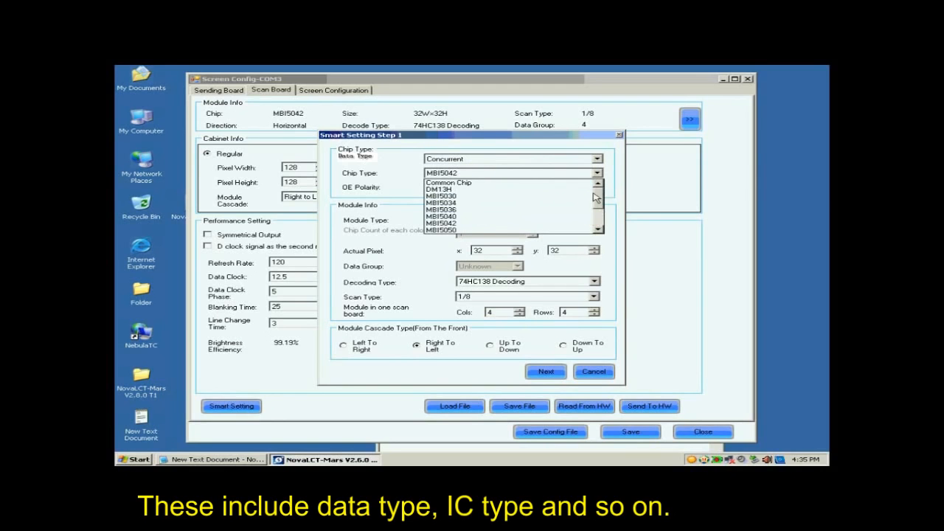
pyautogui.click(480, 210)
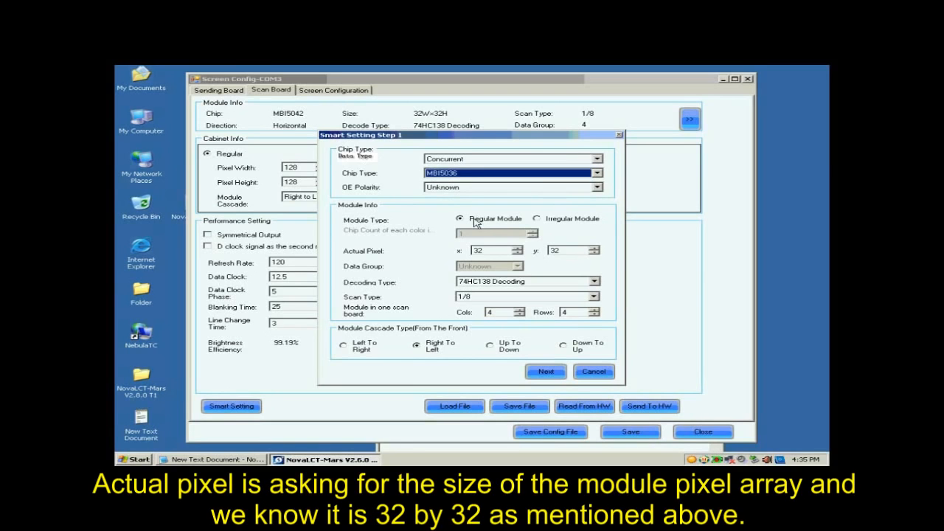
# Define a regular 32 by 32 pixel module with 74HC138 Decoding and the scan type set to Unknown
pyautogui.click(475, 219)
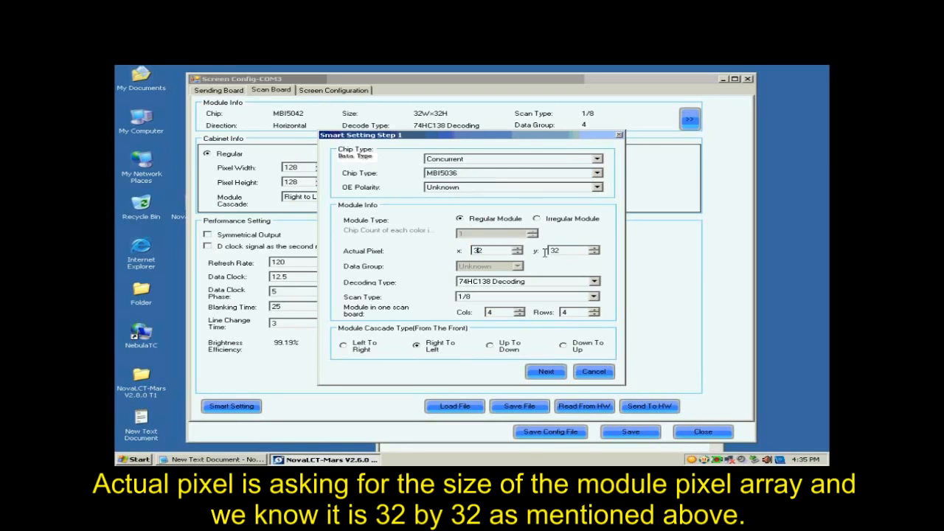
pyautogui.click(501, 283)
pyautogui.click(501, 298)
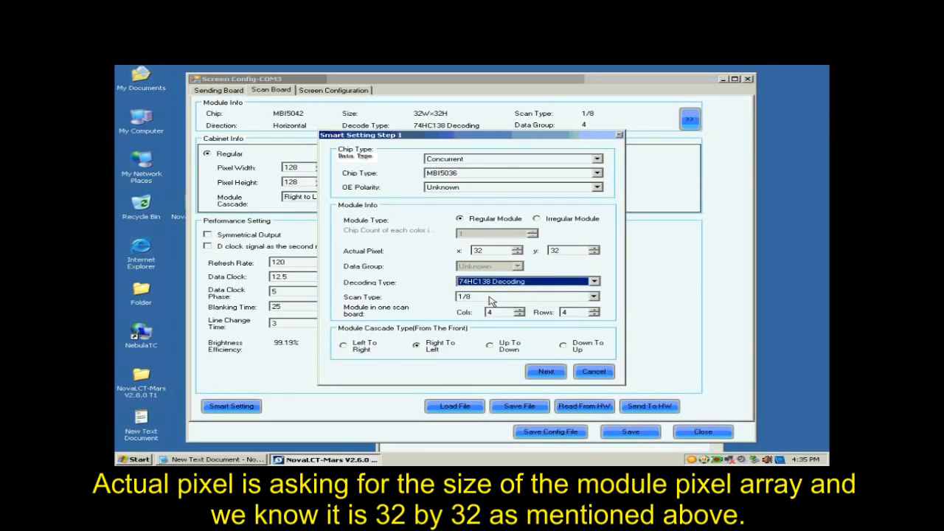
pyautogui.click(490, 297)
pyautogui.click(490, 306)
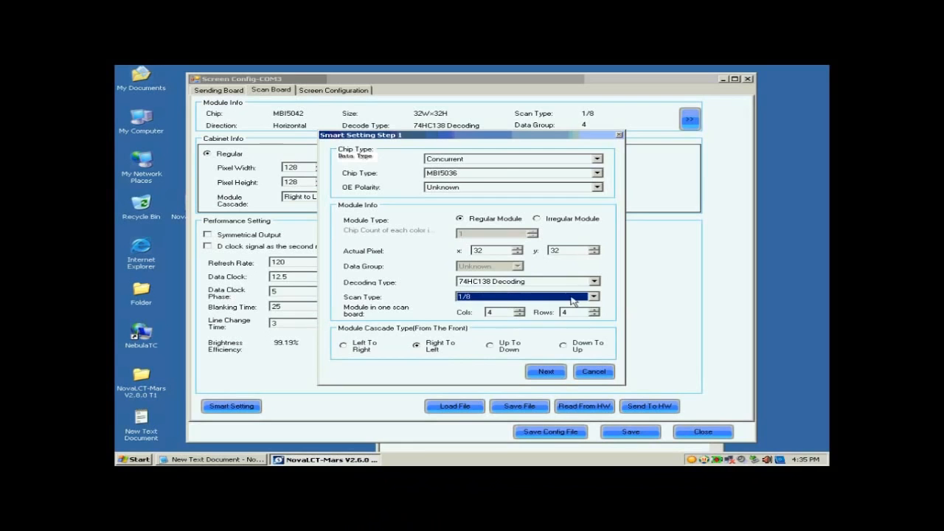
pyautogui.click(571, 298)
pyautogui.moveTo(605, 342); pyautogui.dragTo(594, 316)
pyautogui.click(558, 308)
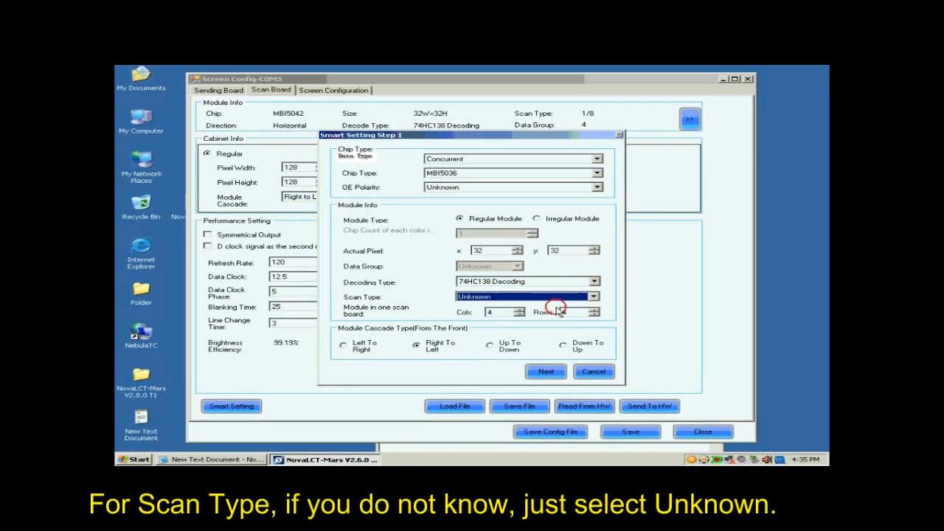
# Set the modules in one scan board to 1 column and 1 row, cascaded Right To Left, and proceed to Step 2
pyautogui.click(509, 312)
pyautogui.doubleClick(509, 312)
pyautogui.write('1')
pyautogui.doubleClick(567, 311)
pyautogui.write('1')
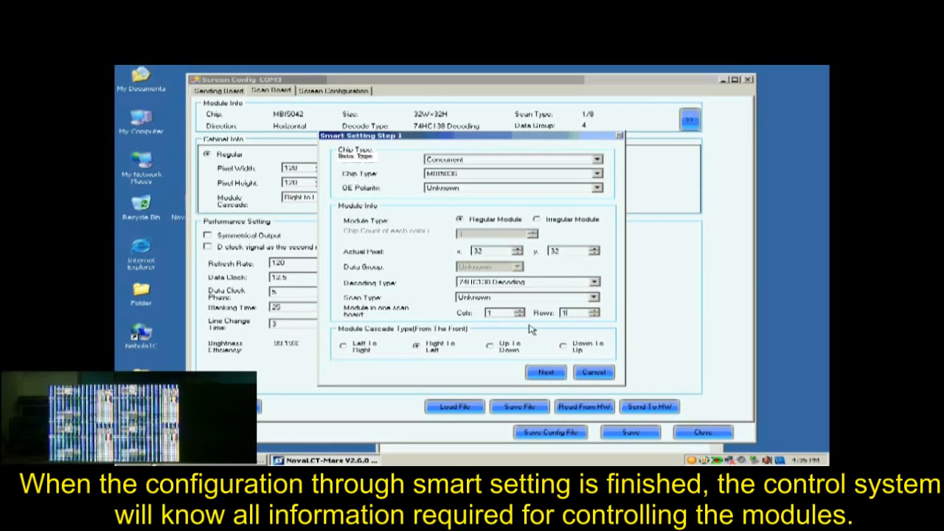
pyautogui.click(431, 348)
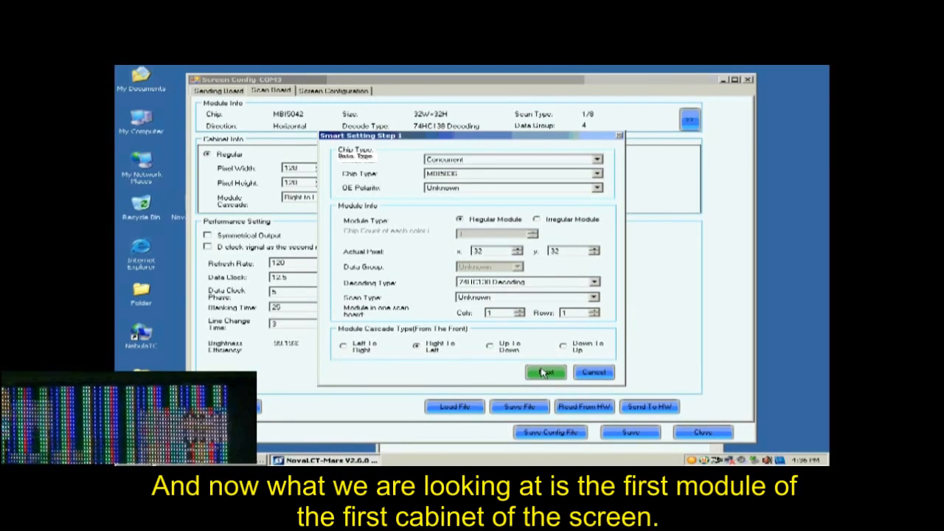
pyautogui.click(543, 373)
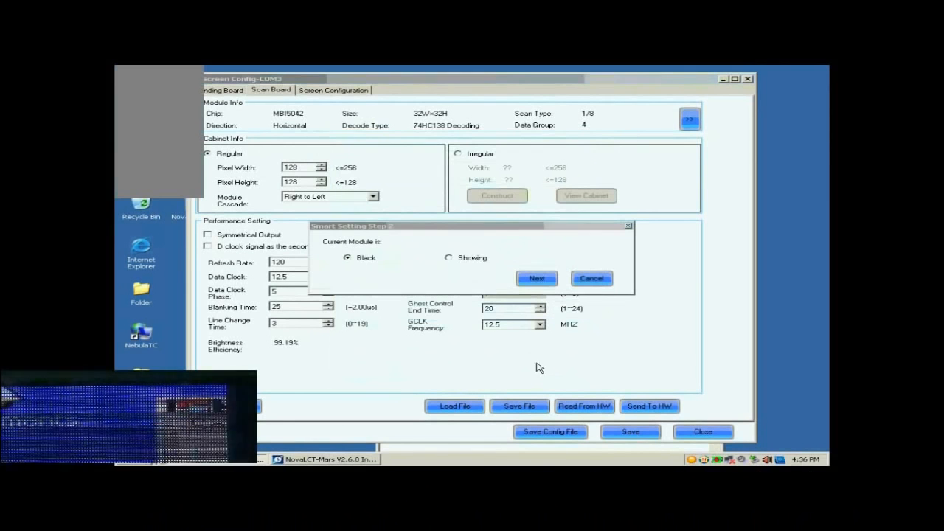
# Report the current module as Black and match statuses 1 to 4 to Red A, Green, Blue, and Red B Or Black
pyautogui.click(534, 280)
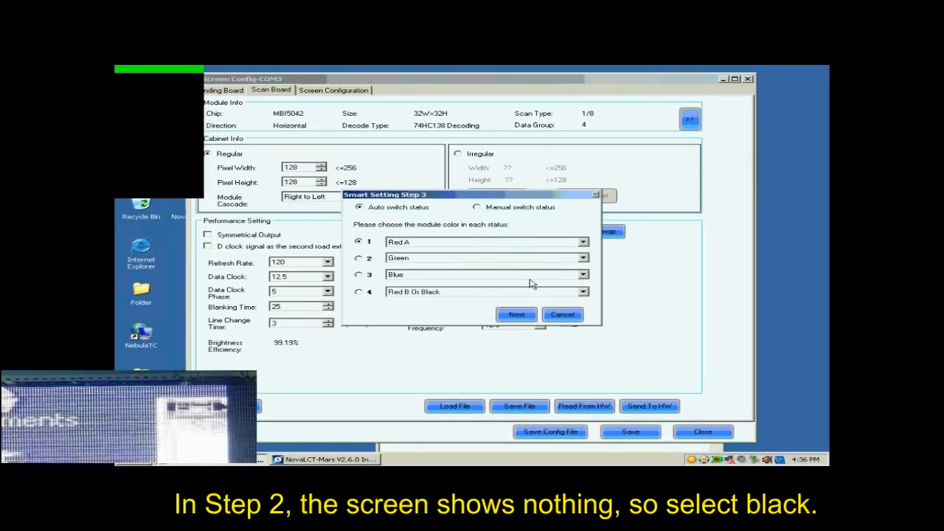
pyautogui.click(359, 258)
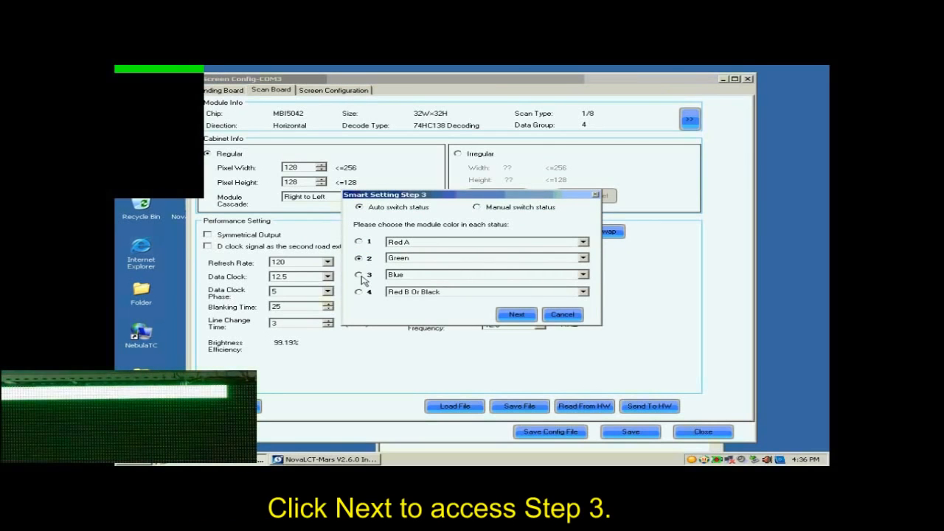
pyautogui.click(359, 275)
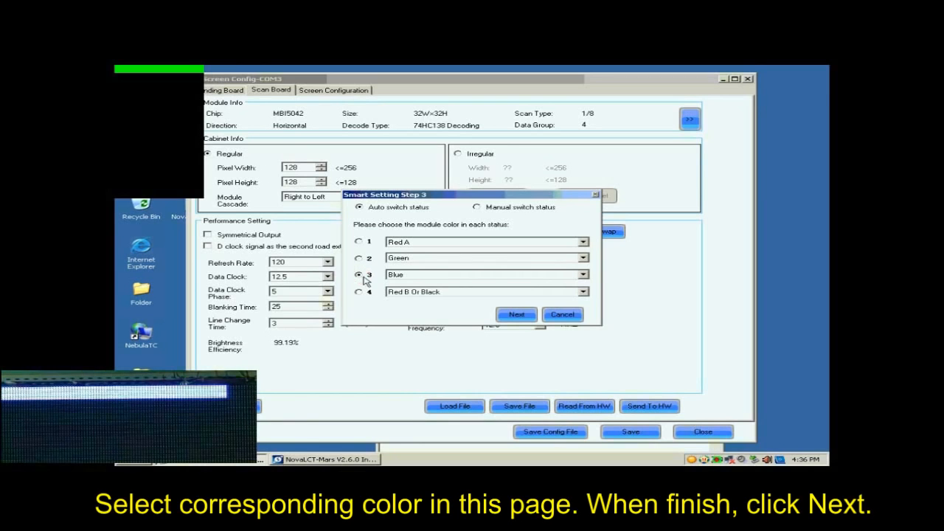
pyautogui.click(359, 292)
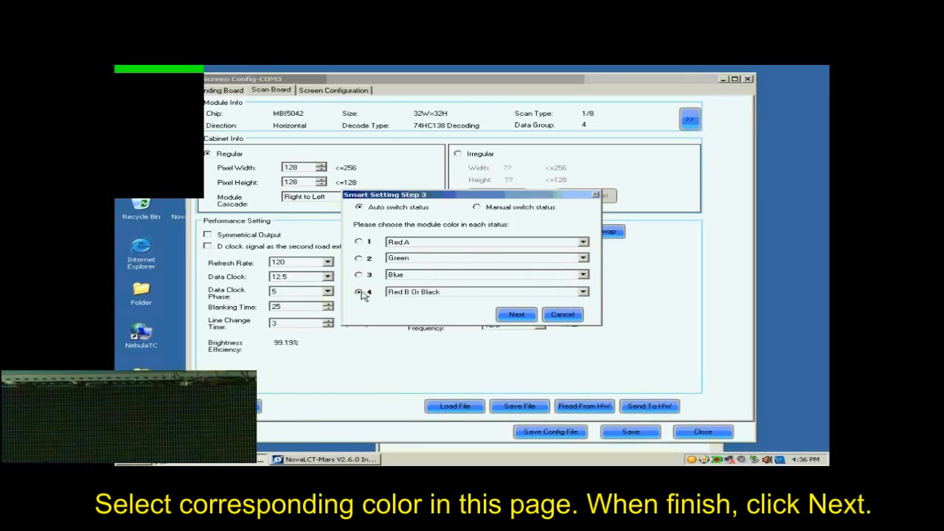
pyautogui.click(514, 316)
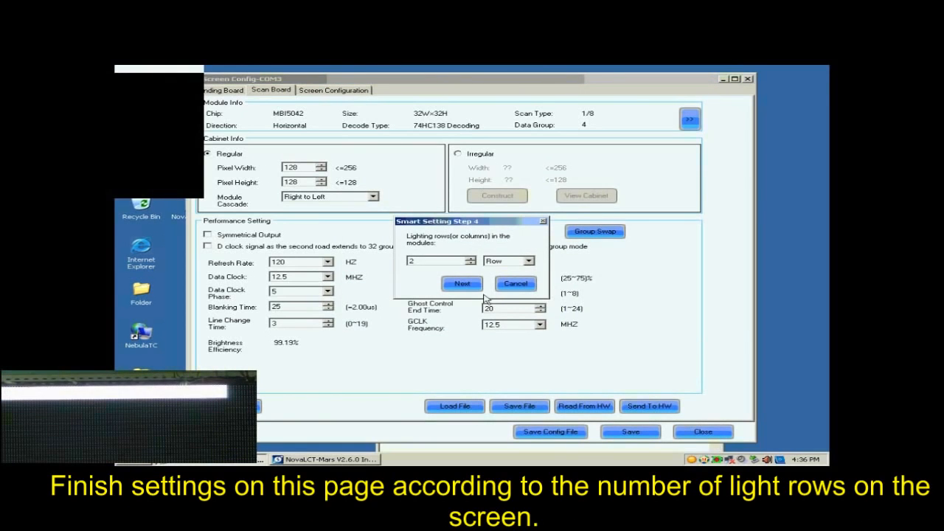
# Set the lighting rows in the module to 8 in Smart Setting Step 4 and continue
pyautogui.click(433, 262)
pyautogui.moveTo(433, 262); pyautogui.dragTo(377, 258)
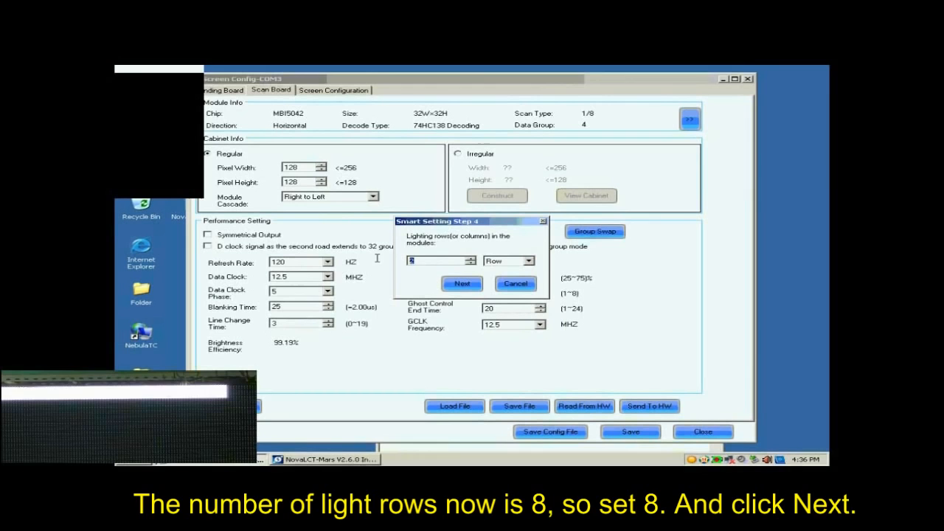
pyautogui.click(465, 284)
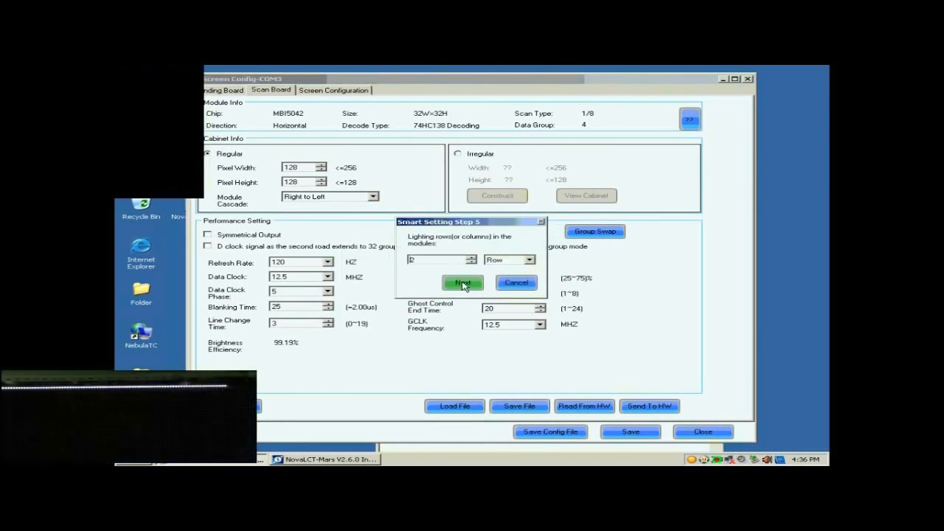
# Set the lighting rows in the module to 1 in Smart Setting Step 5 and continue
pyautogui.moveTo(441, 260); pyautogui.dragTo(397, 263)
pyautogui.write('1')
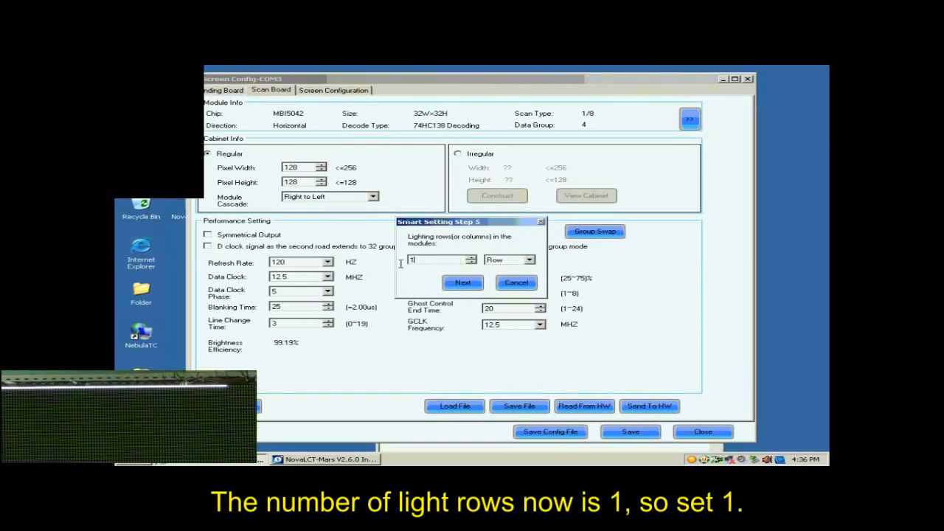
pyautogui.click(461, 284)
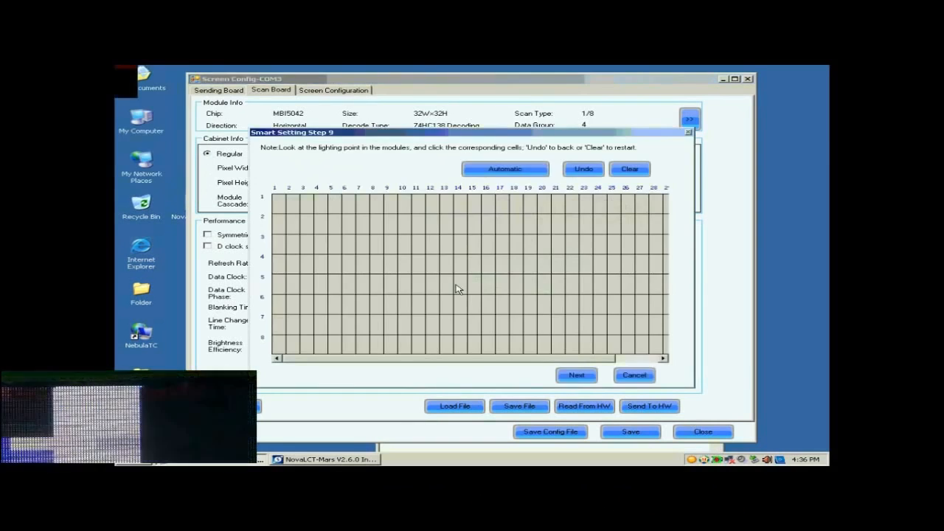
# Map the lighting points in row 1 from column 1 through 17, and complete the remaining columns automatically
pyautogui.click(282, 207)
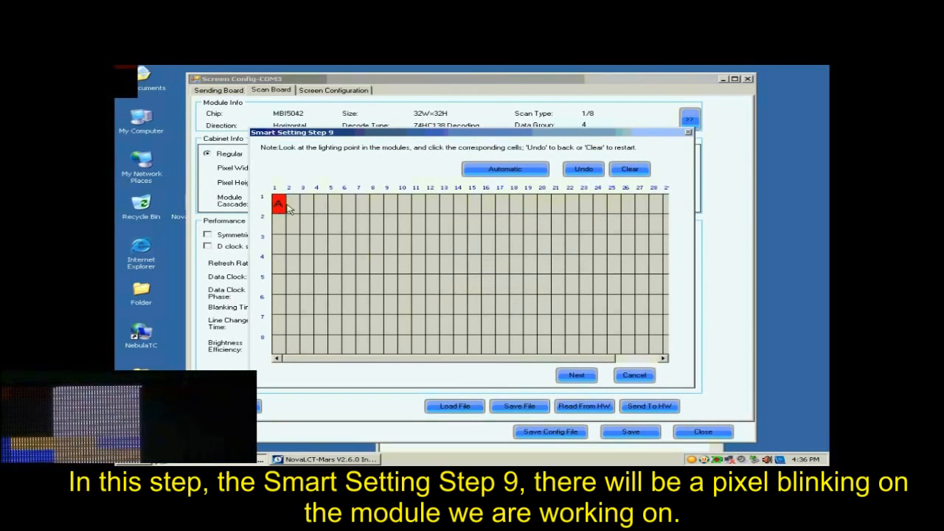
pyautogui.click(295, 205)
pyautogui.click(307, 211)
pyautogui.click(320, 210)
pyautogui.click(334, 213)
pyautogui.click(348, 212)
pyautogui.click(363, 211)
pyautogui.click(376, 209)
pyautogui.click(390, 209)
pyautogui.click(405, 209)
pyautogui.click(418, 210)
pyautogui.click(432, 209)
pyautogui.click(445, 209)
pyautogui.click(460, 208)
pyautogui.click(473, 208)
pyautogui.click(487, 210)
pyautogui.click(501, 209)
pyautogui.click(501, 171)
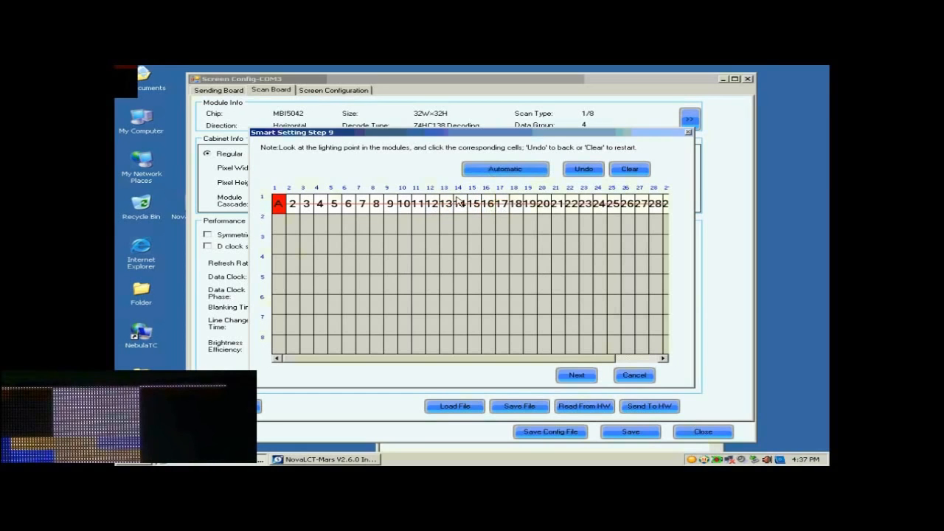
# Mark the first-column cells of rows 2 to 8 in order to finish the run line table
pyautogui.click(279, 224)
pyautogui.click(281, 244)
pyautogui.click(278, 264)
pyautogui.click(279, 283)
pyautogui.click(278, 304)
pyautogui.click(278, 324)
pyautogui.click(278, 343)
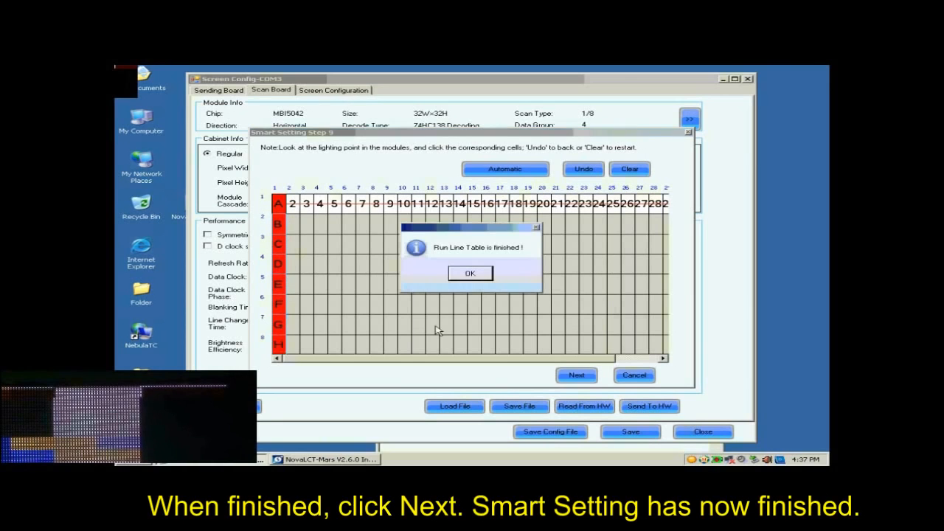
pyautogui.click(470, 273)
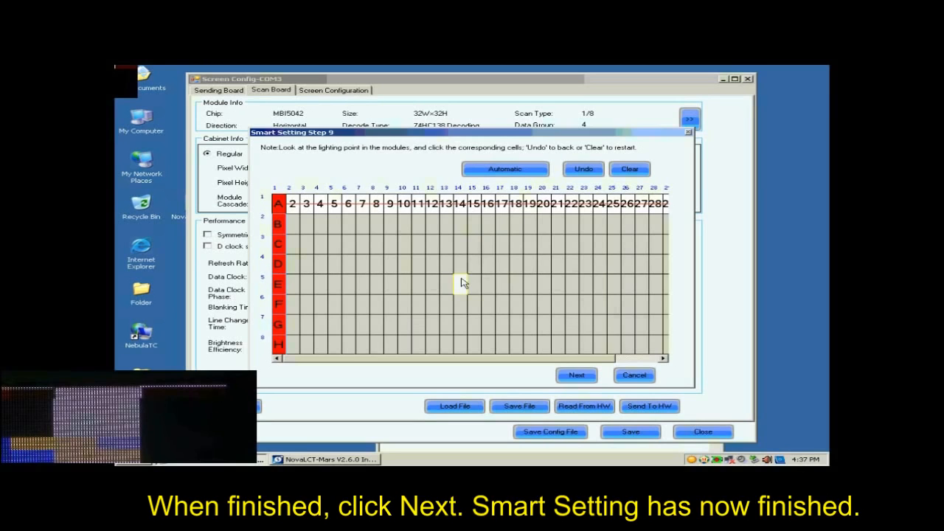
# Complete the Smart Setting procedure and return to the scan board page without saving the module to a file
pyautogui.click(577, 376)
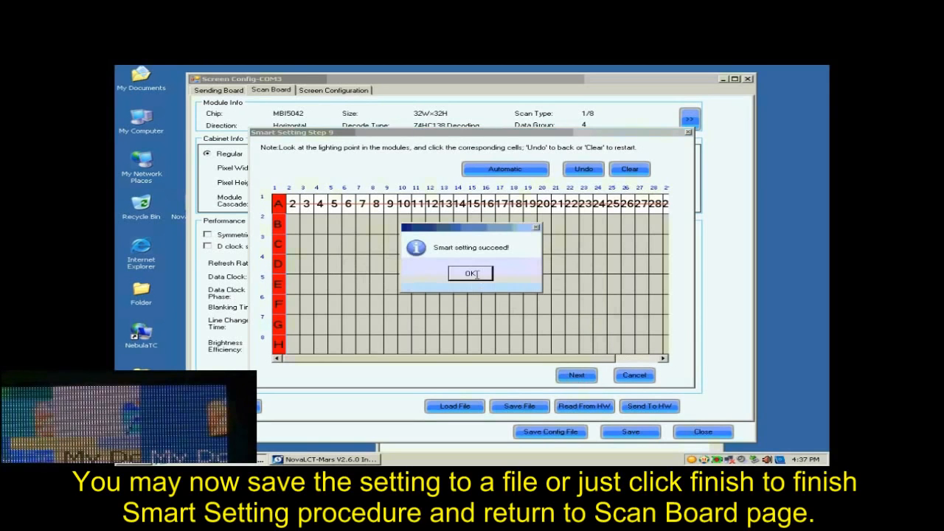
pyautogui.click(472, 274)
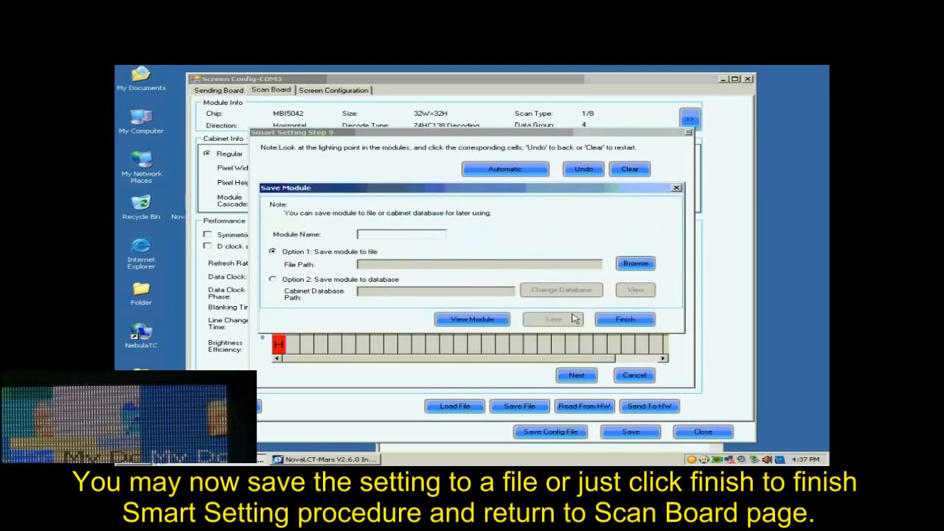
pyautogui.click(625, 321)
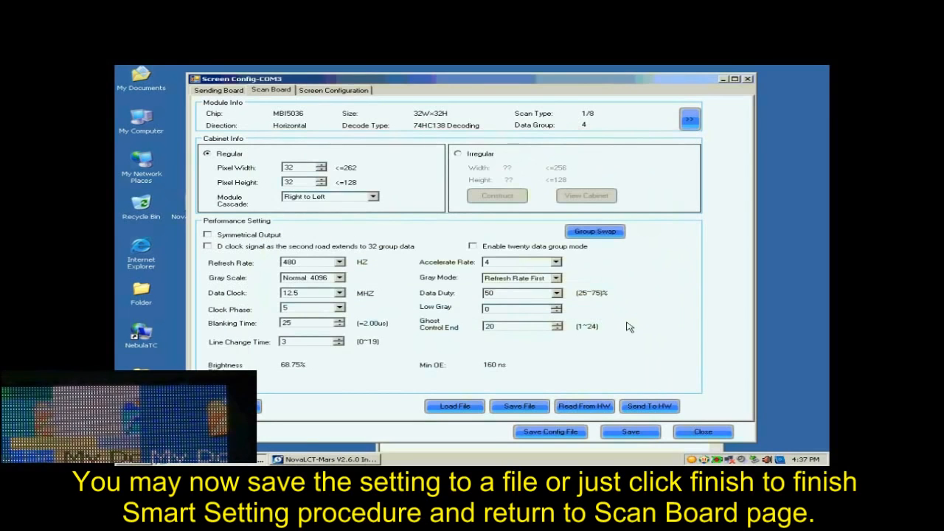
# Set the regular cabinet's pixel width and height to 128 and the gray scale to Normal 16384
pyautogui.doubleClick(295, 168)
pyautogui.write('128')
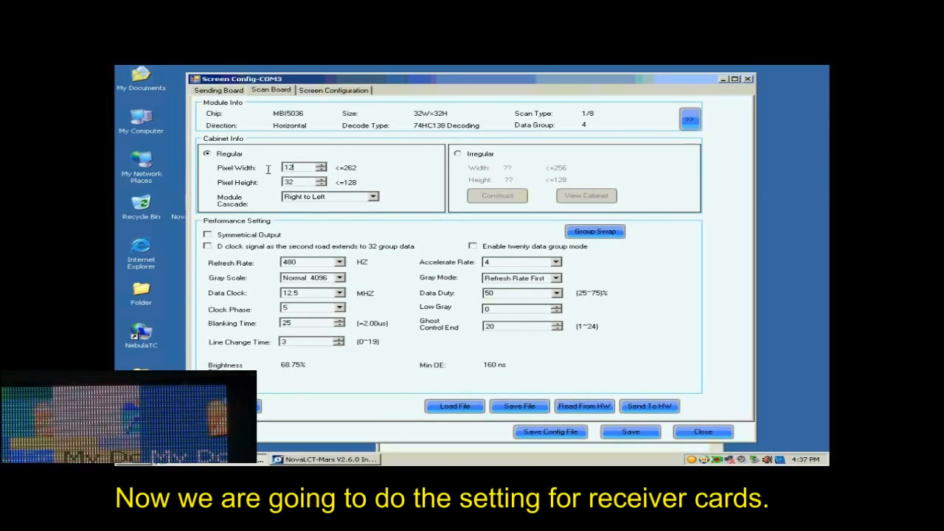
pyautogui.doubleClick(293, 183)
pyautogui.write('128')
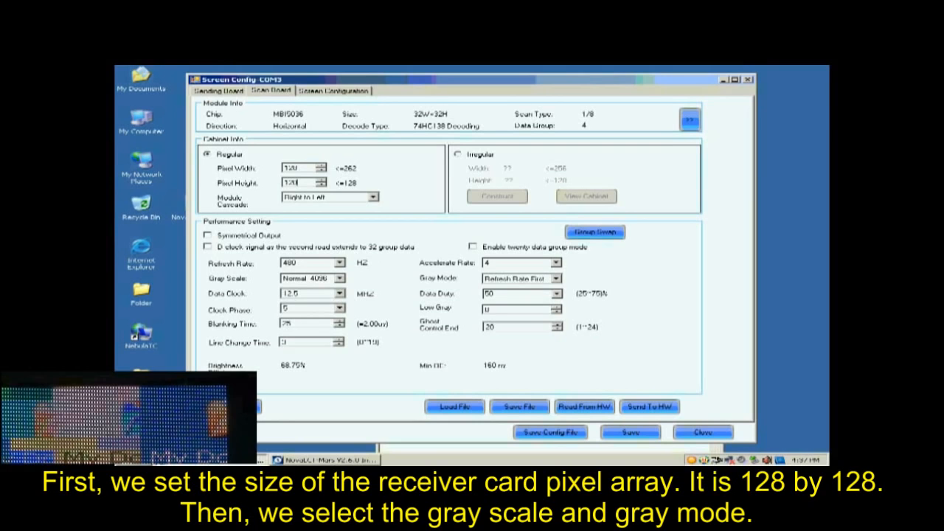
pyautogui.click(341, 279)
pyautogui.click(331, 329)
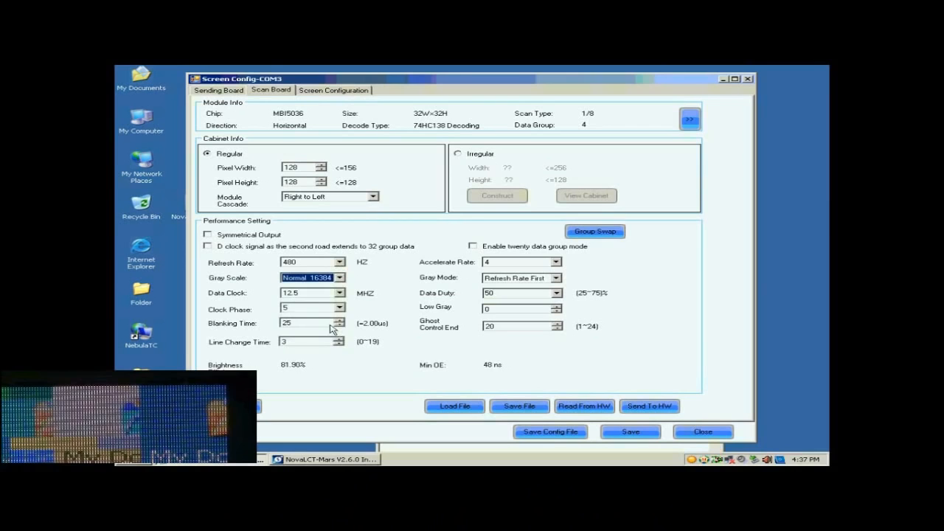
# Set the gray mode to Refresh Rate First, the accelerate rate to 16 and the refresh rate to 2880 Hz
pyautogui.click(555, 281)
pyautogui.click(534, 296)
pyautogui.click(557, 264)
pyautogui.click(520, 299)
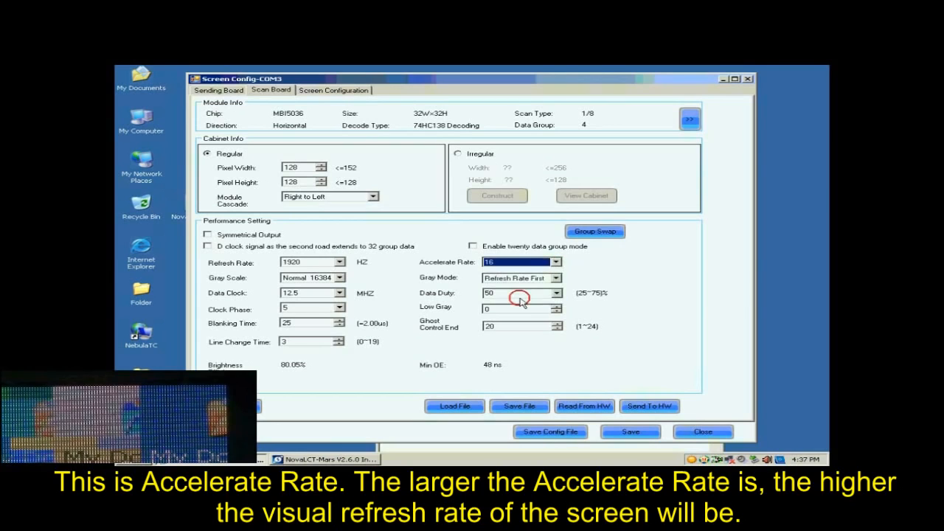
pyautogui.click(340, 263)
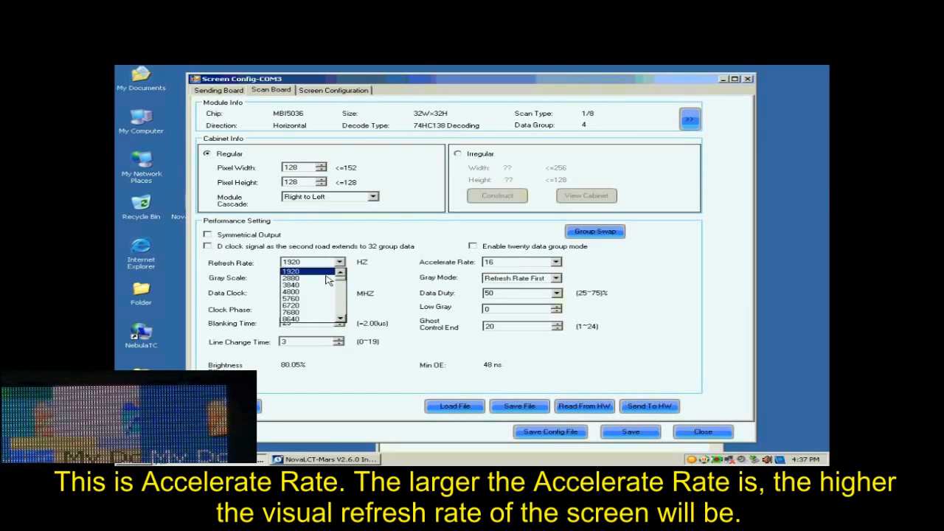
pyautogui.click(324, 281)
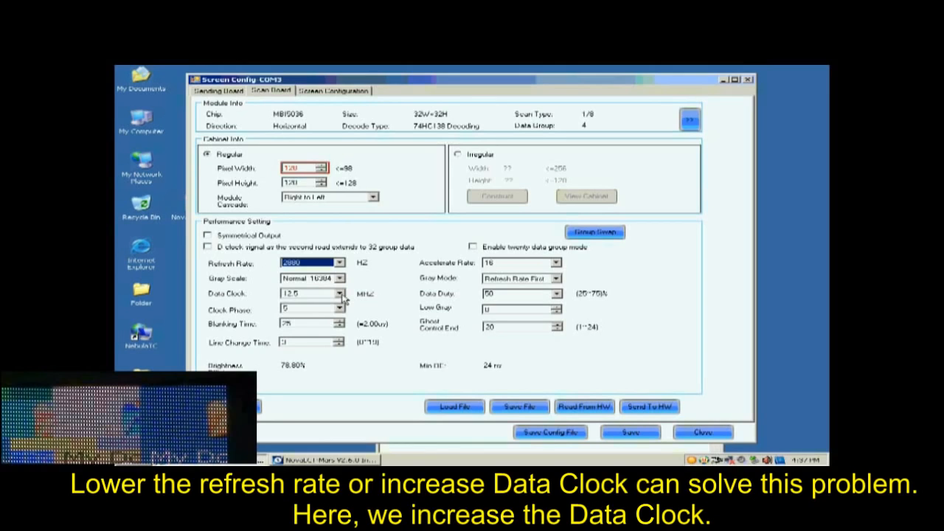
# Set the data clock to 17.9 MHz and send the parameters to all scan boards
pyautogui.click(340, 294)
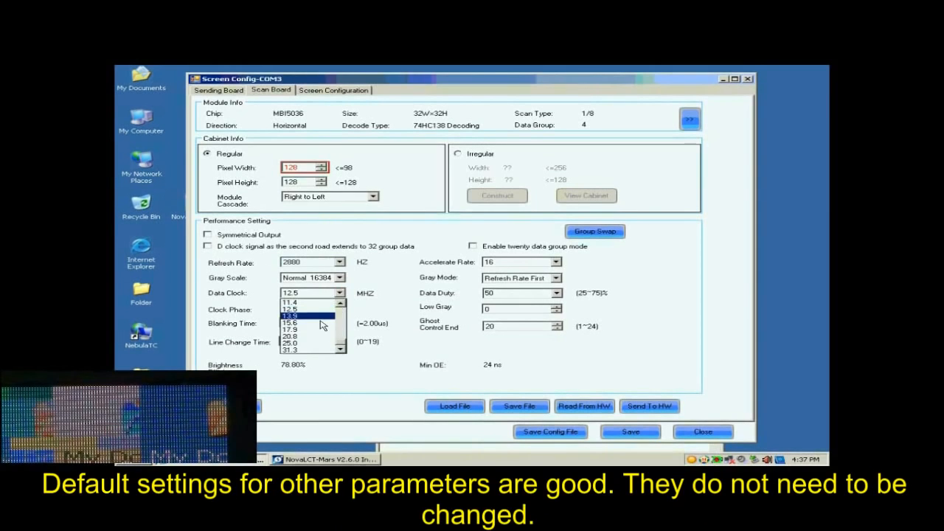
pyautogui.click(314, 332)
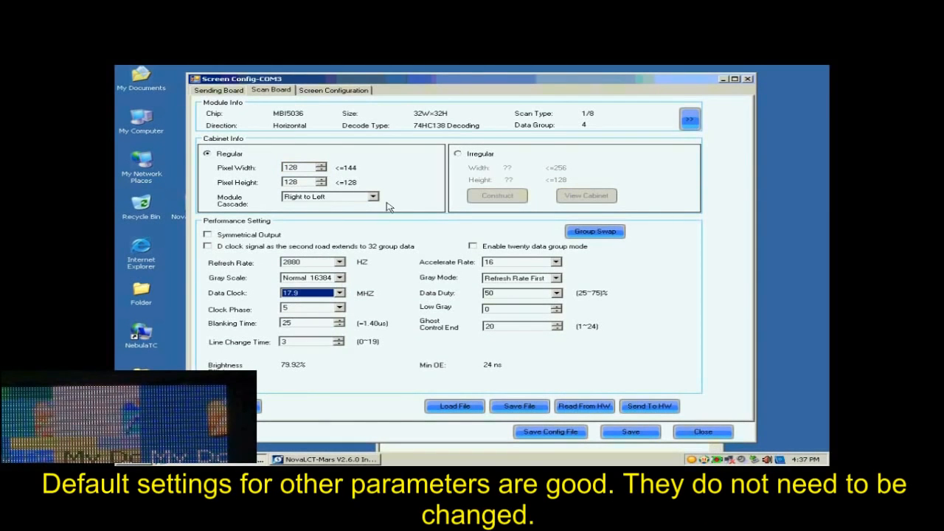
pyautogui.click(643, 407)
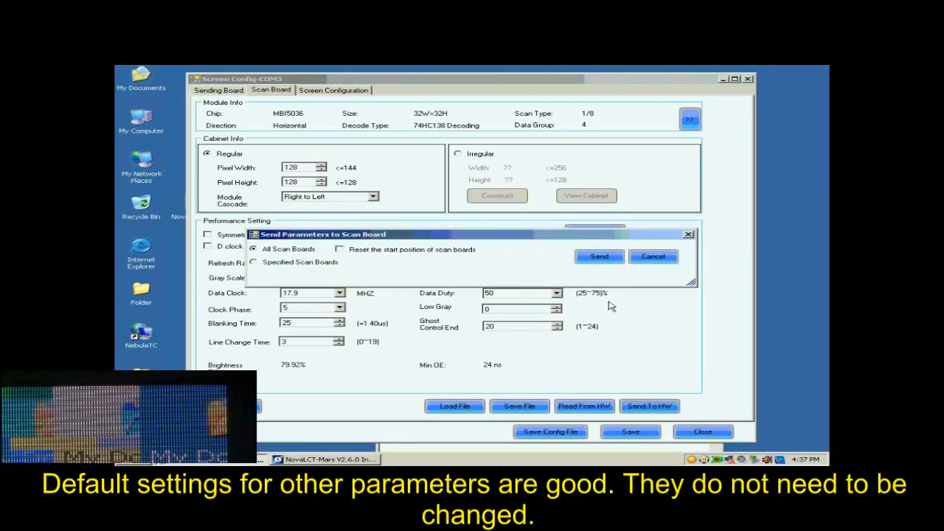
pyautogui.click(598, 257)
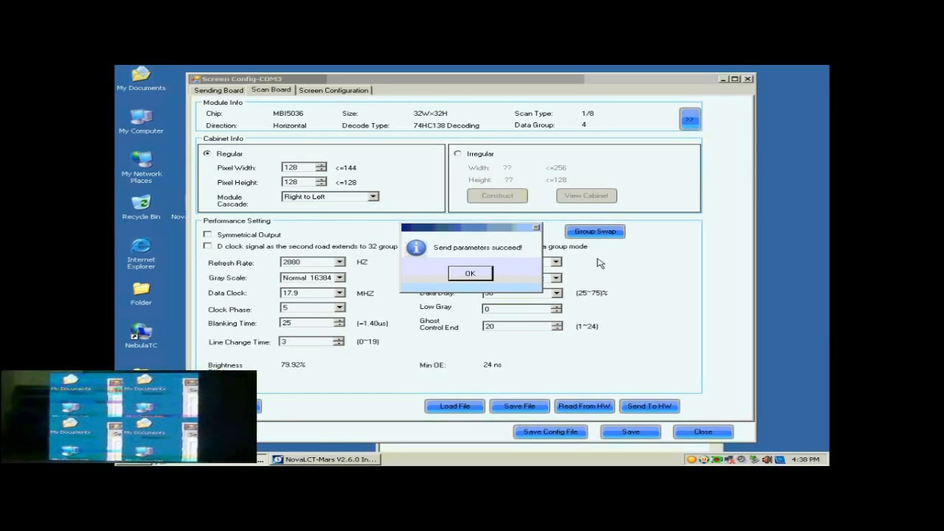
pyautogui.click(467, 273)
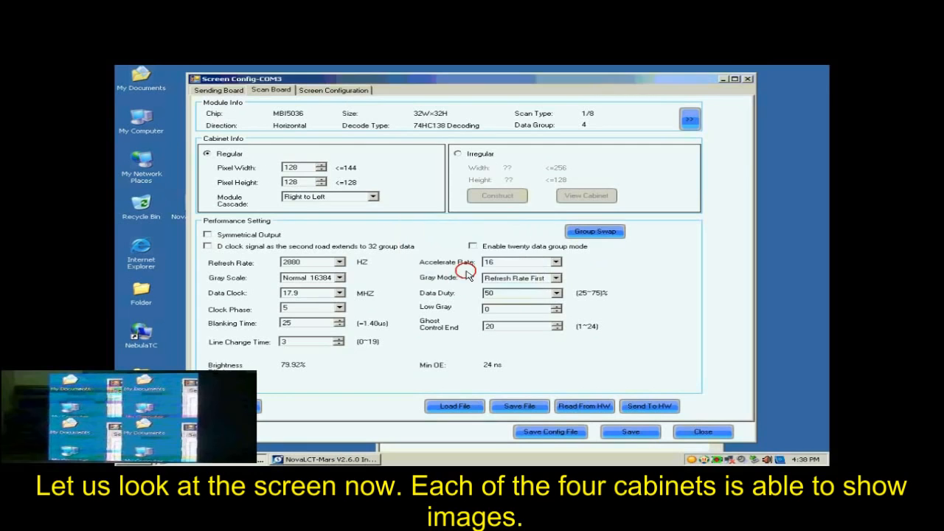
# Set the clock phase to 1, then send the parameters to all scan boards and save them to the hardware
pyautogui.click(339, 308)
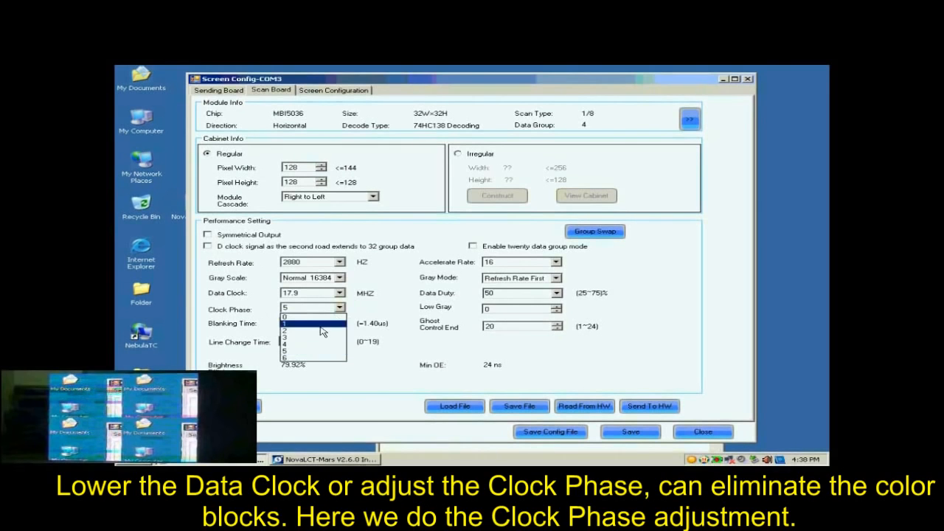
pyautogui.click(322, 332)
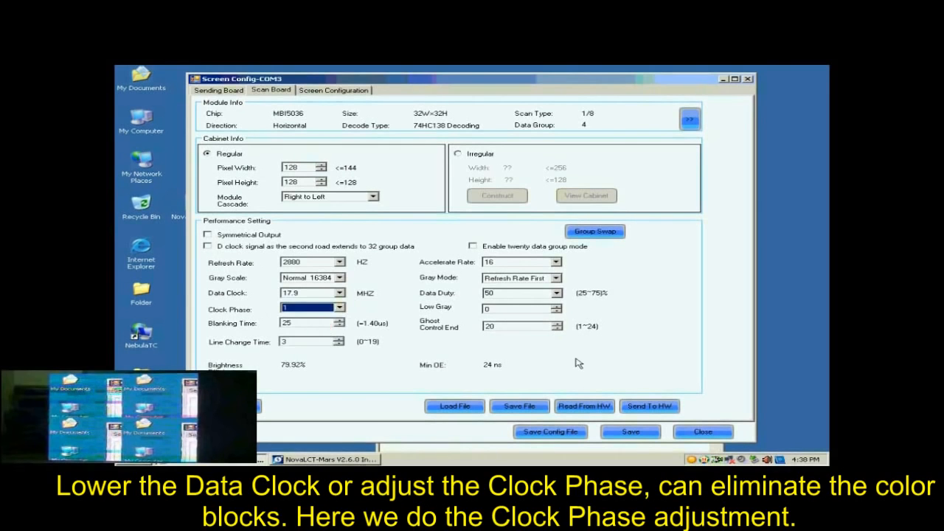
pyautogui.click(649, 405)
pyautogui.click(602, 257)
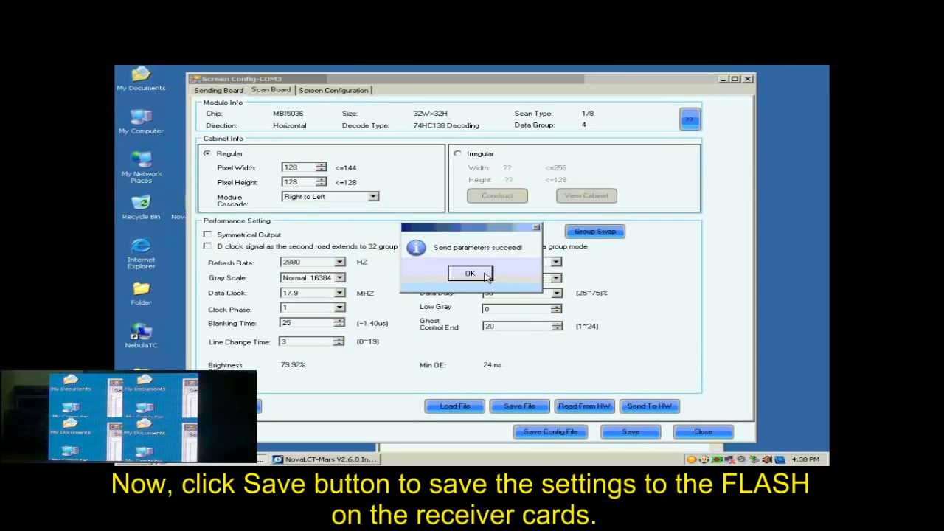
pyautogui.click(487, 276)
pyautogui.click(623, 432)
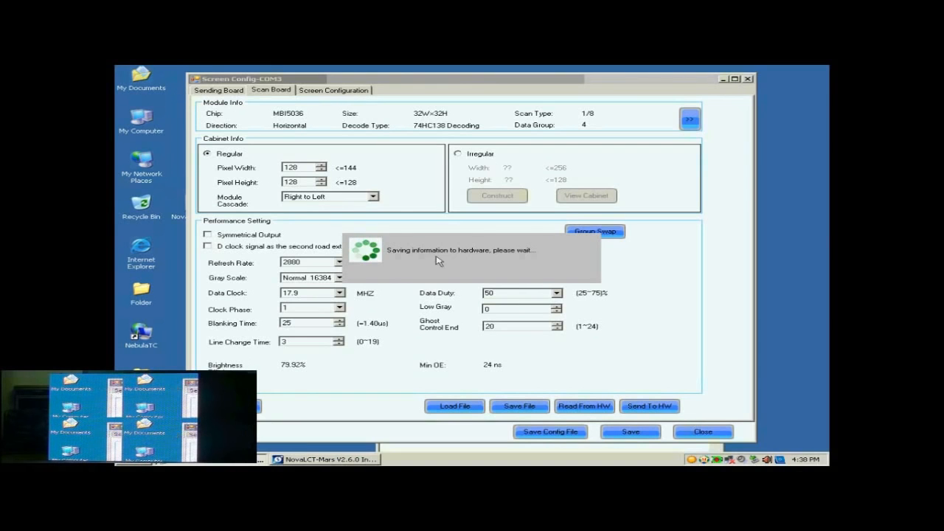
pyautogui.click(469, 273)
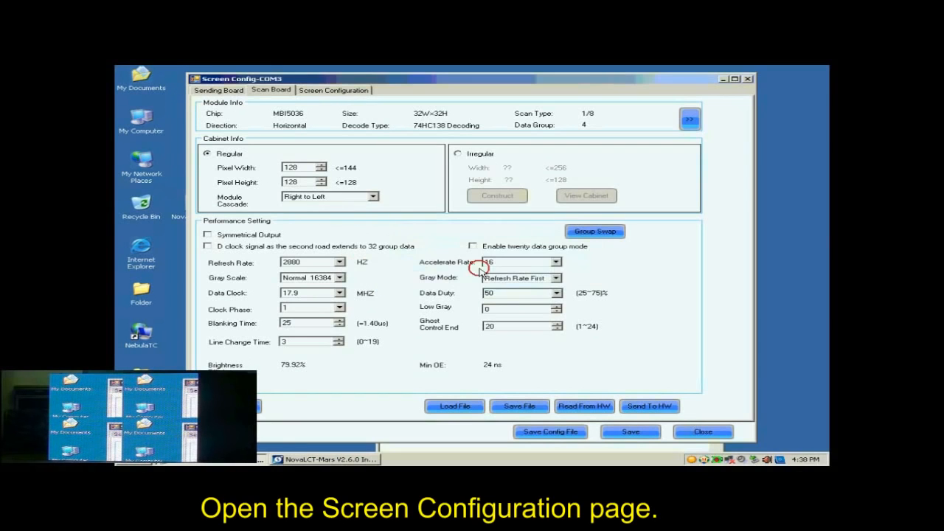
# Configure one screen as a Standard Screen, with port 1 of sending board 1 selected
pyautogui.click(321, 91)
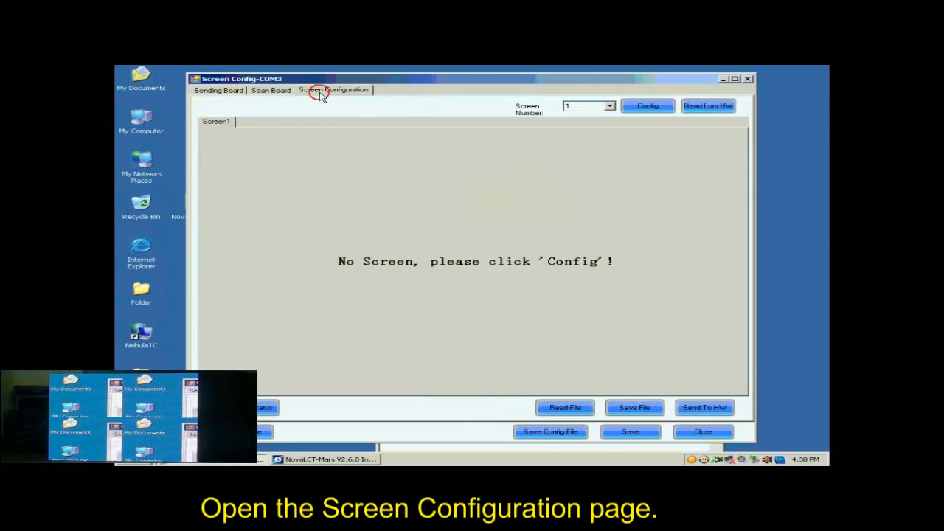
pyautogui.click(649, 107)
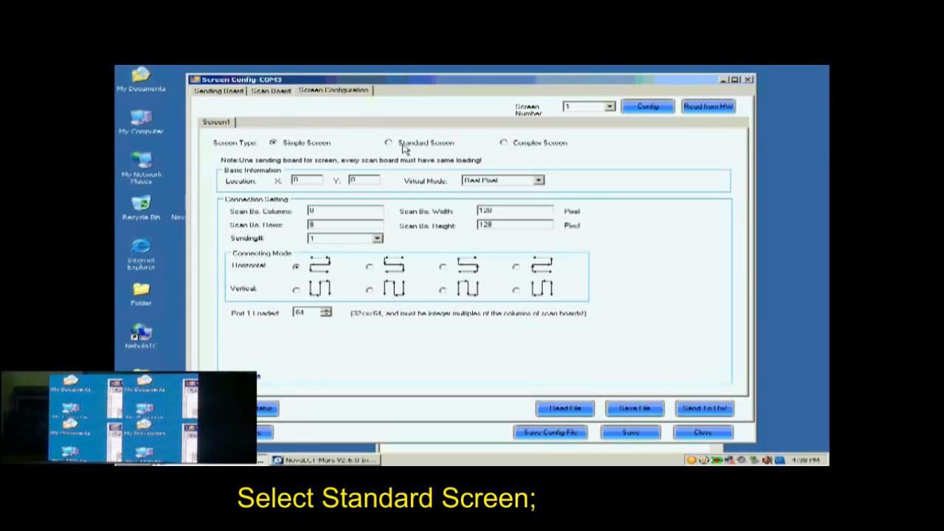
pyautogui.click(403, 145)
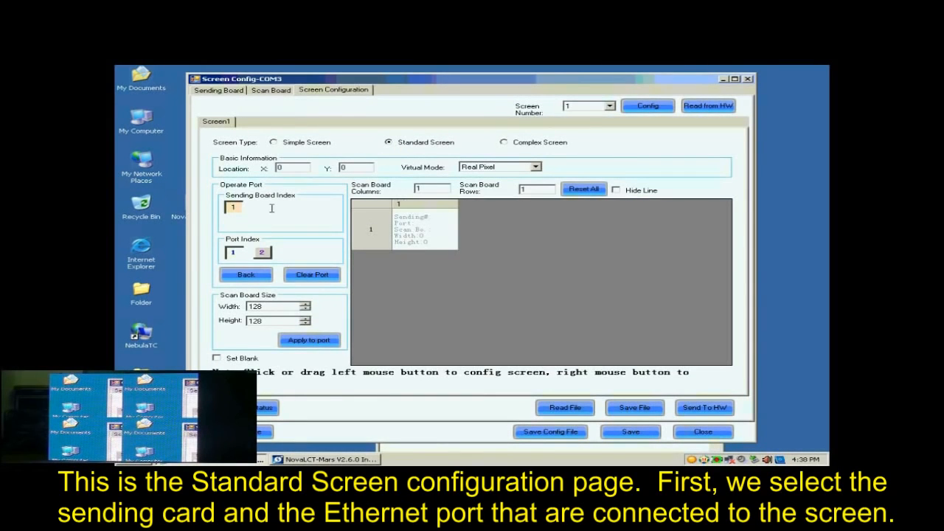
pyautogui.click(234, 253)
# Set the scan board columns and rows to 2 each and reset the whole layout
pyautogui.doubleClick(418, 189)
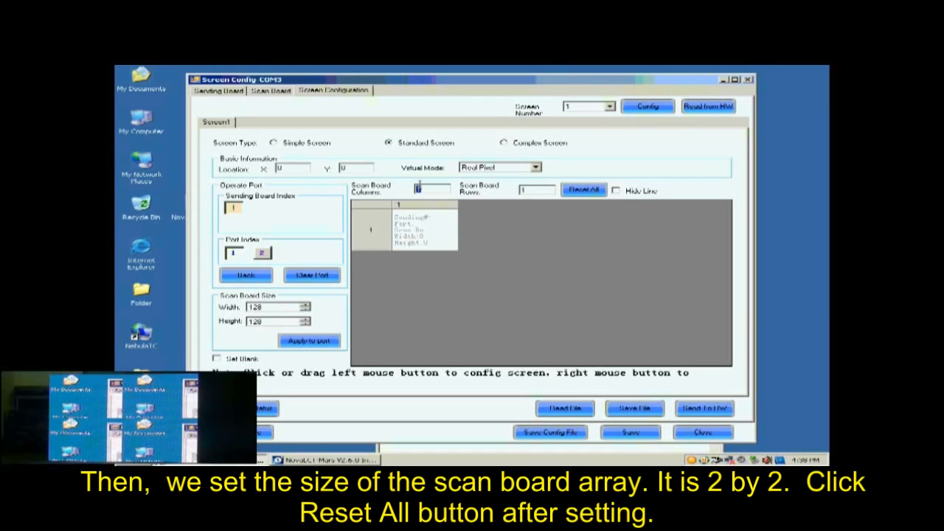
pyautogui.write('2')
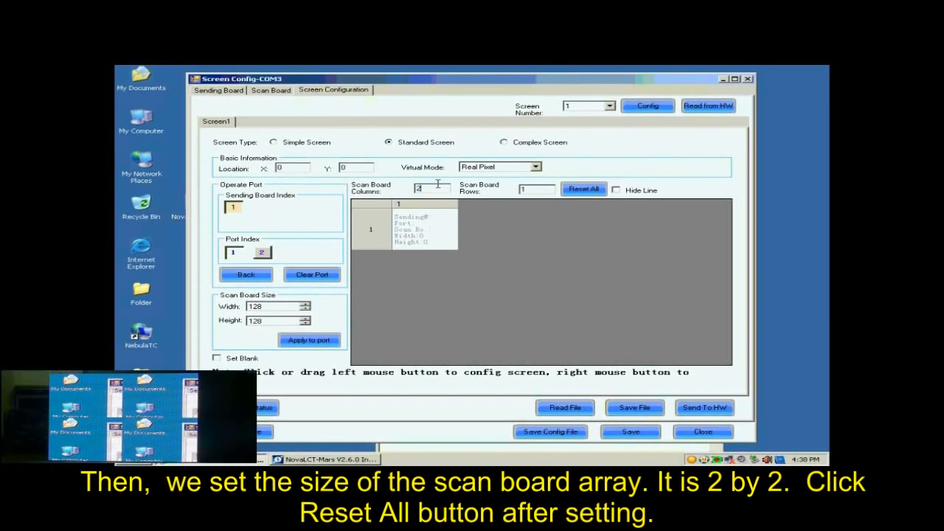
pyautogui.click(536, 191)
pyautogui.write('2')
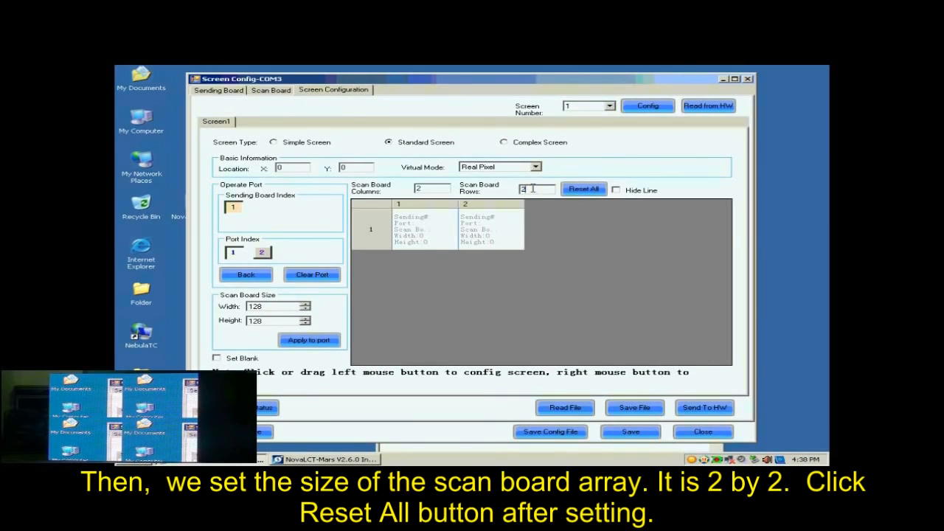
pyautogui.click(574, 189)
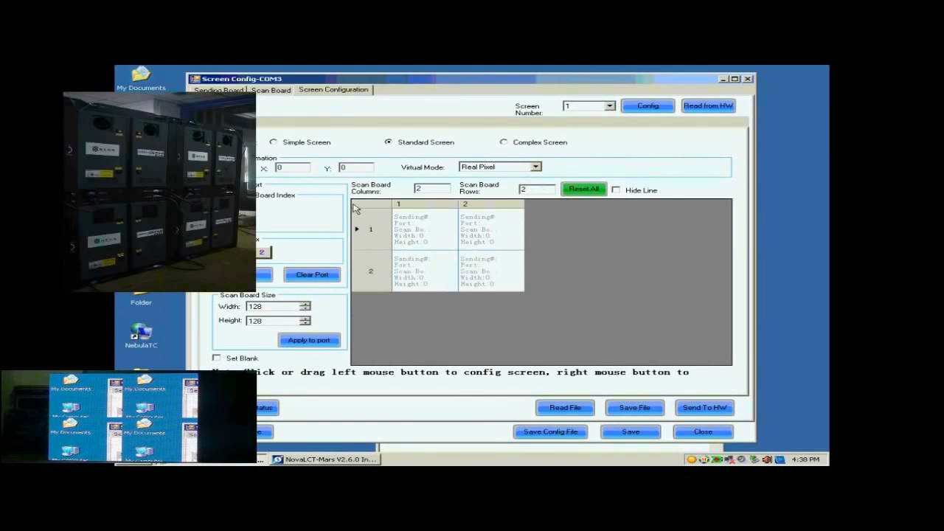
# Assign the 128 by 128 scan boards in connection order: row 1 column 2, row 1 column 1, row 2 column 1, row 2 column 2
pyautogui.click(255, 307)
pyautogui.click(255, 322)
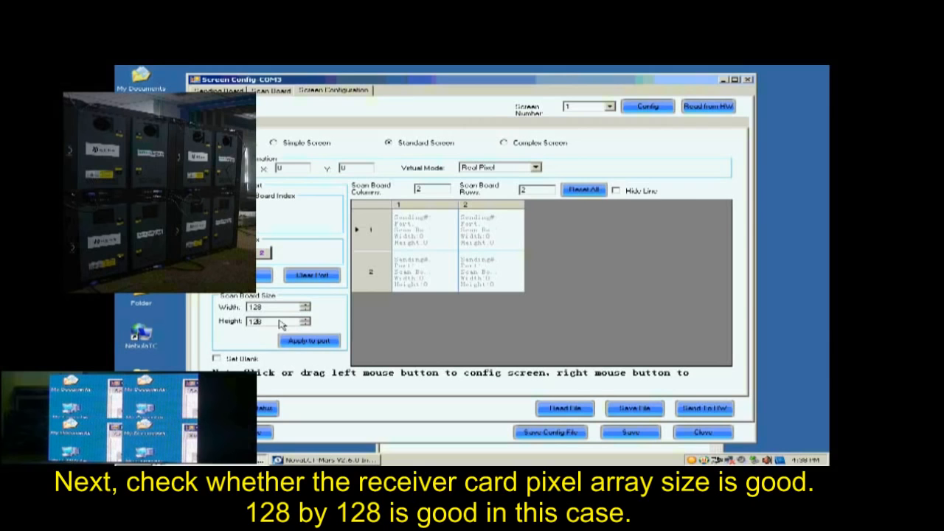
pyautogui.click(476, 230)
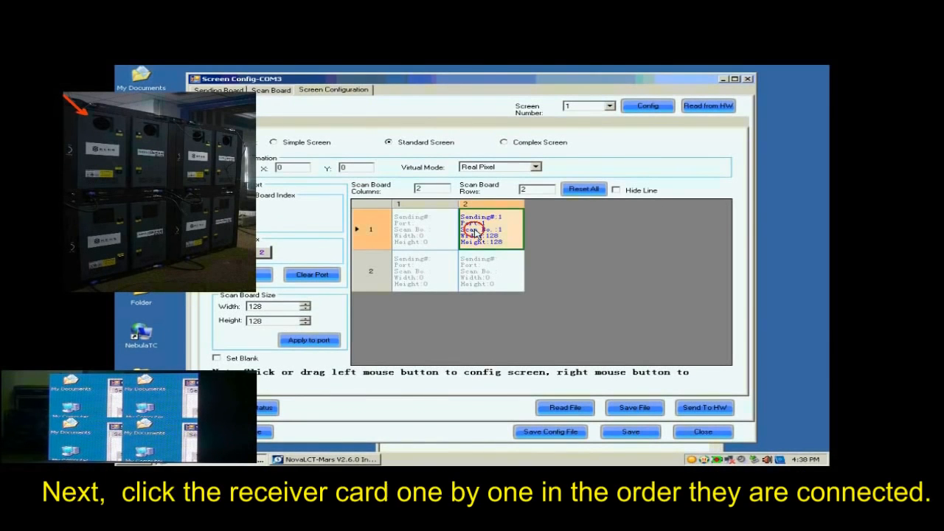
pyautogui.click(432, 231)
pyautogui.click(435, 267)
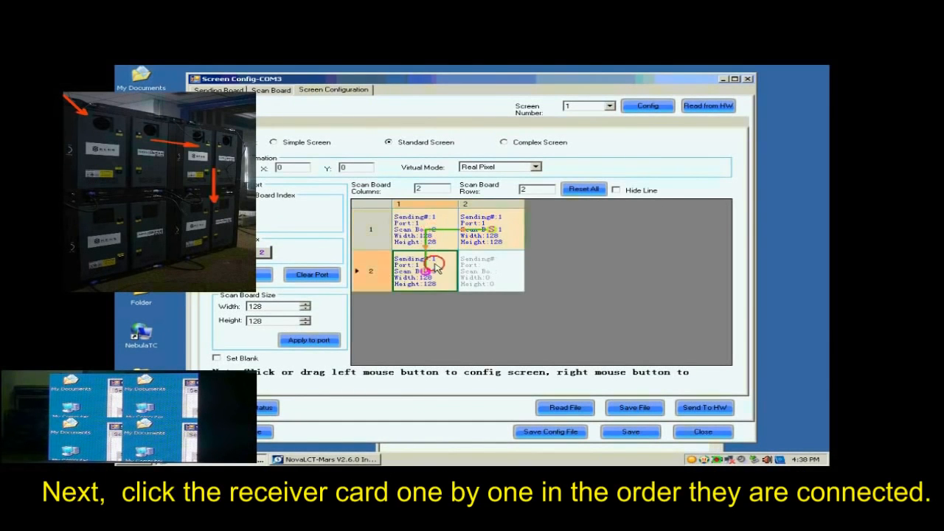
pyautogui.click(501, 275)
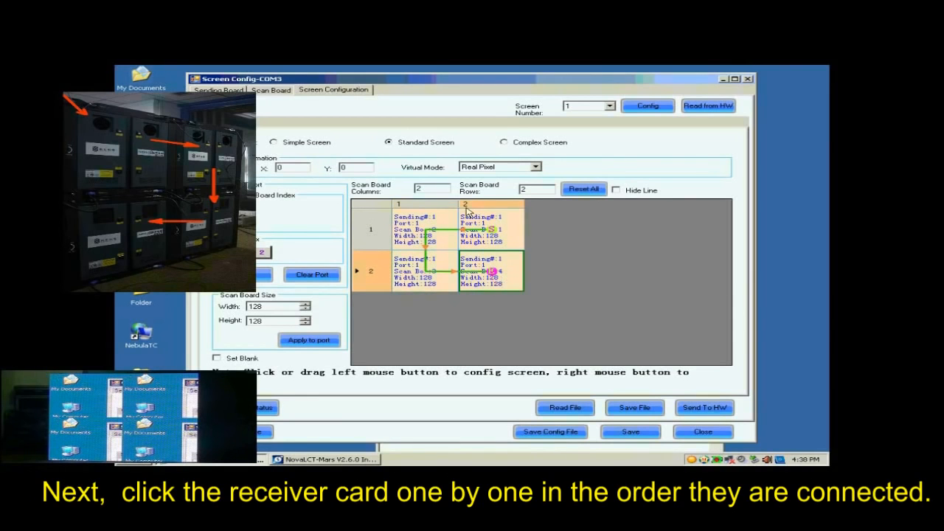
# Send the screen connection settings to the hardware and save them there
pyautogui.click(698, 409)
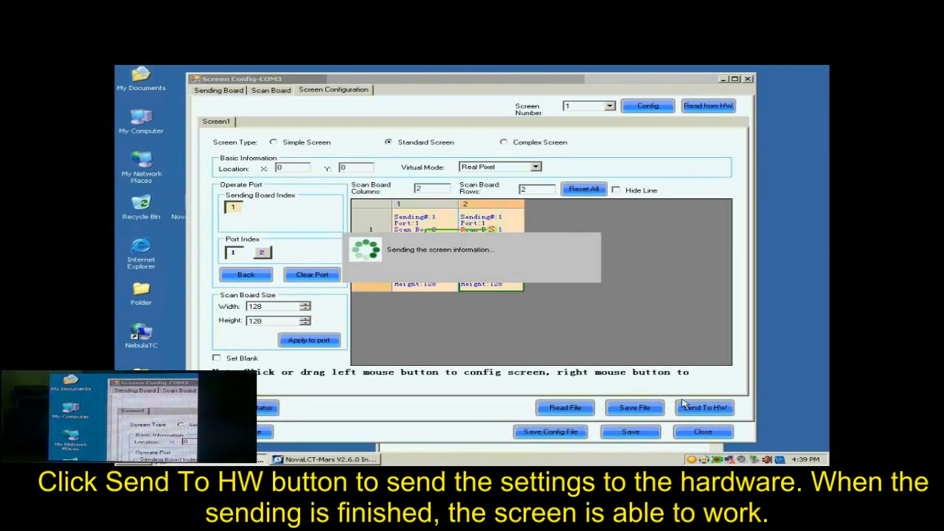
pyautogui.click(481, 272)
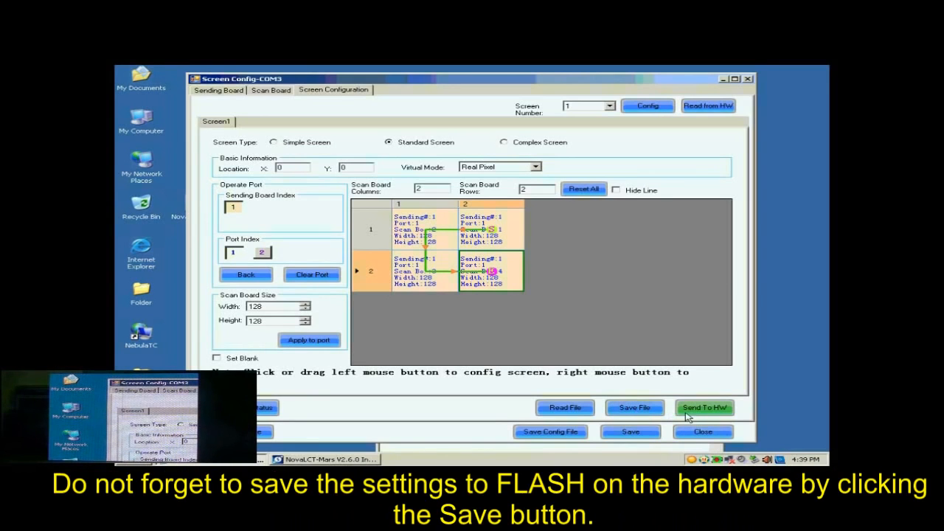
pyautogui.click(649, 434)
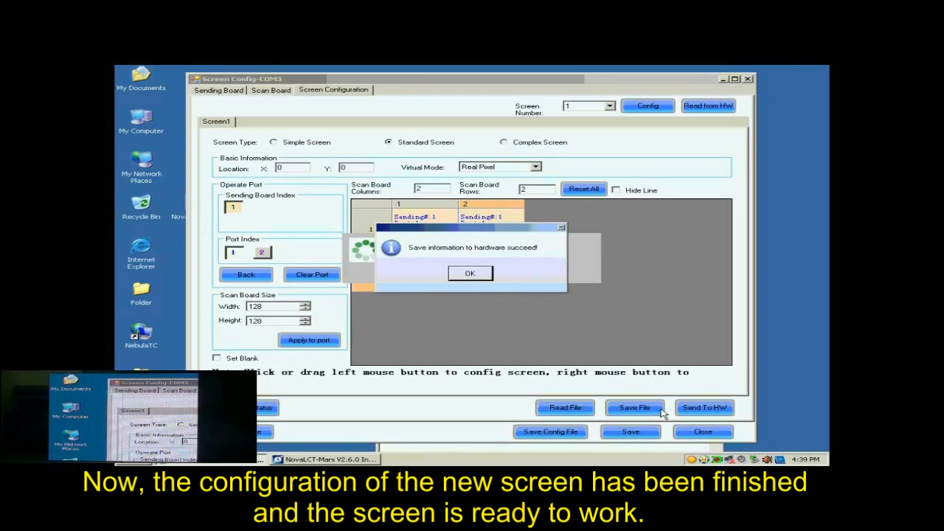
pyautogui.click(481, 278)
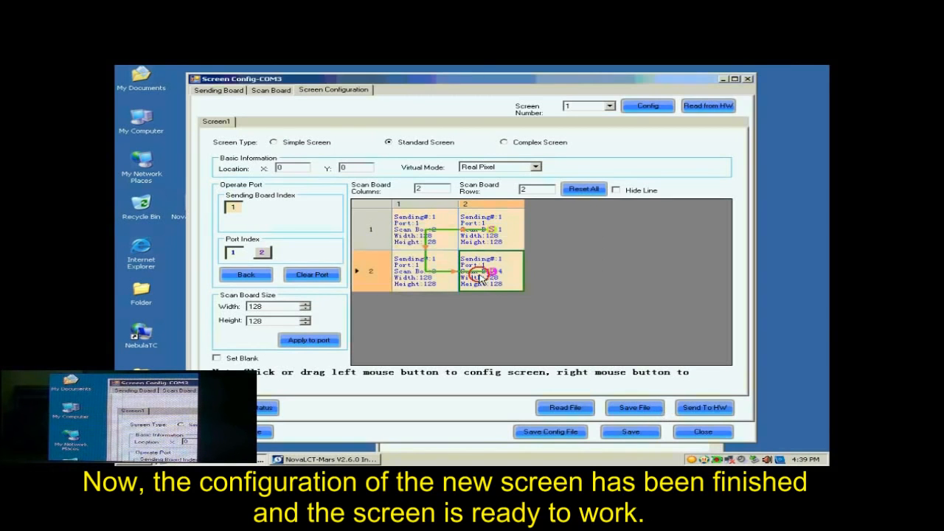
# Save the full configuration as the system profile "buckup data" on the Desktop and close the screen configuration
pyautogui.click(555, 433)
pyautogui.click(460, 310)
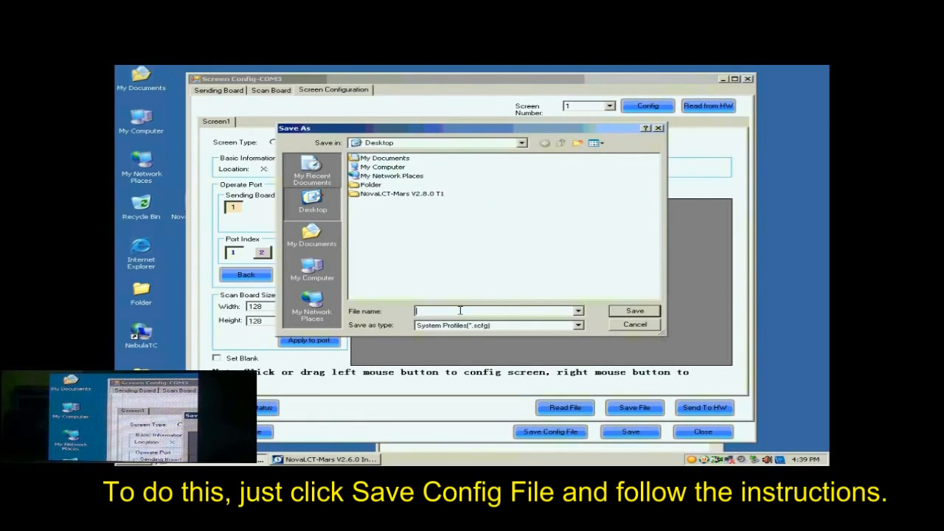
pyautogui.write('buck')
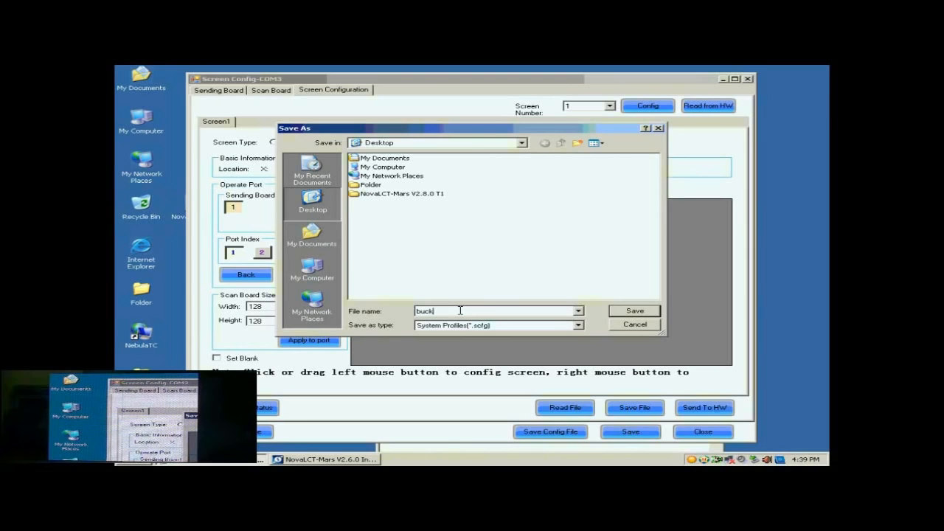
pyautogui.write('up data')
pyautogui.click(632, 311)
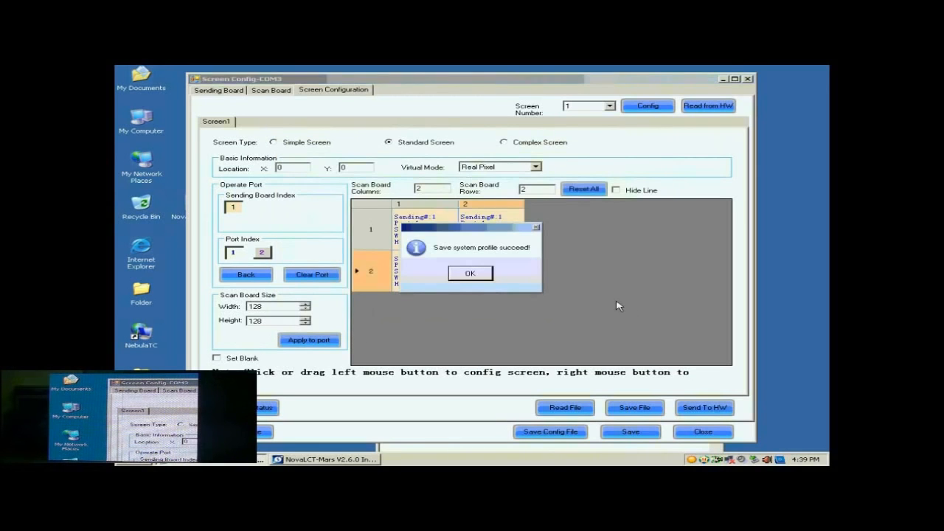
pyautogui.click(476, 275)
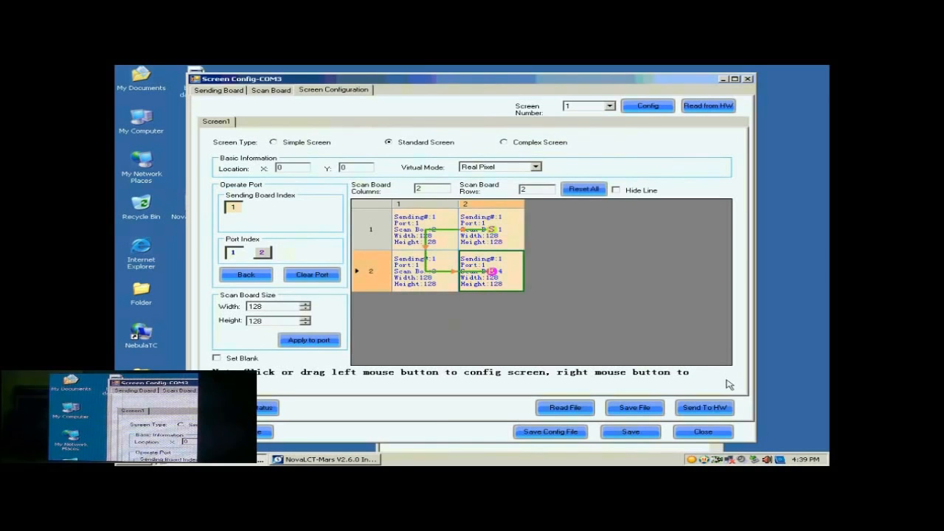
pyautogui.click(706, 433)
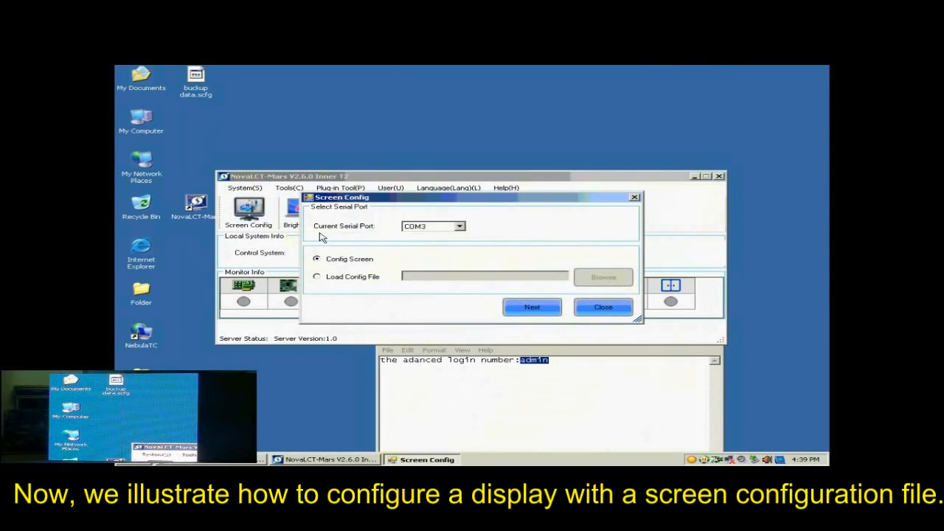
# Configure the screen on COM3 by loading the config file "buckup data.scfg" from the Desktop
pyautogui.click(351, 279)
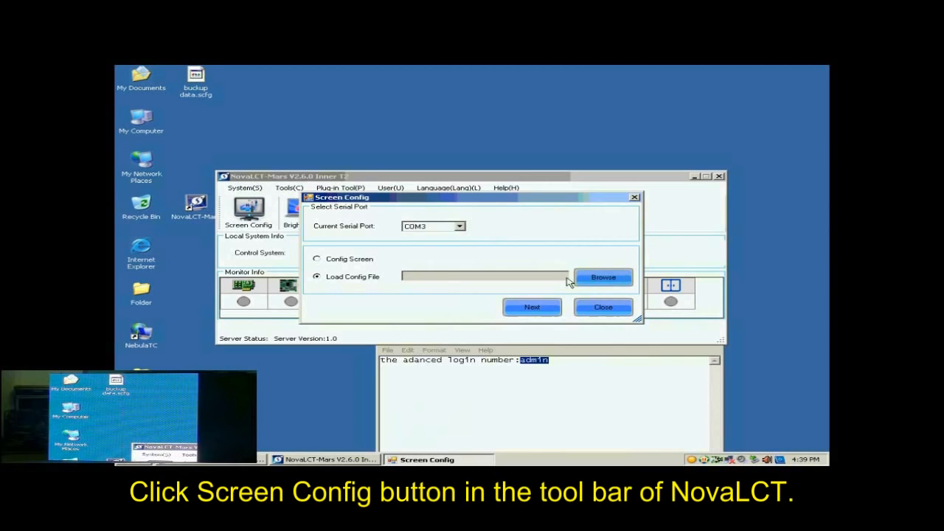
pyautogui.click(603, 278)
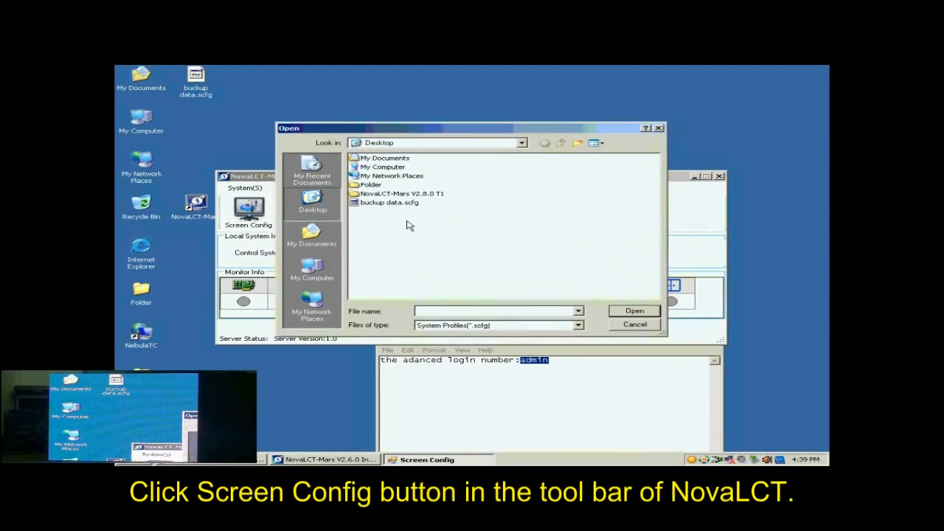
pyautogui.click(391, 202)
pyautogui.click(634, 311)
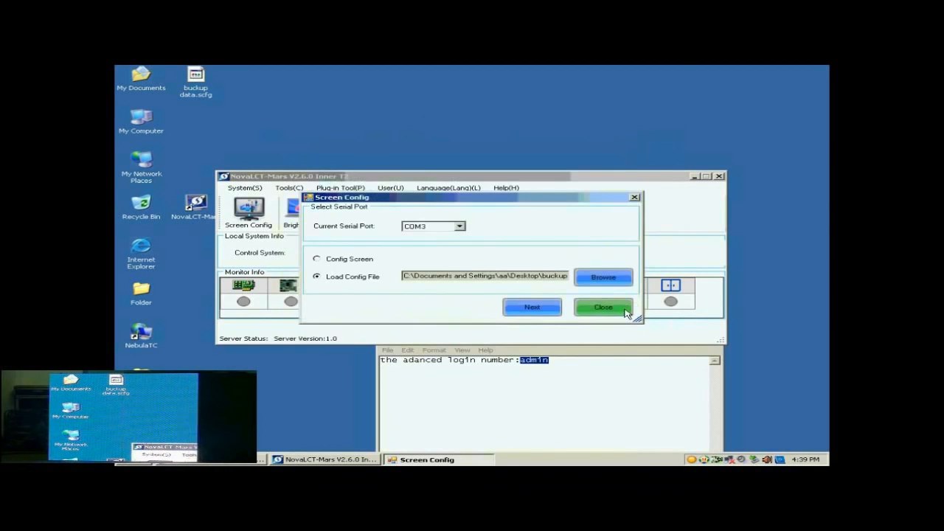
pyautogui.click(539, 309)
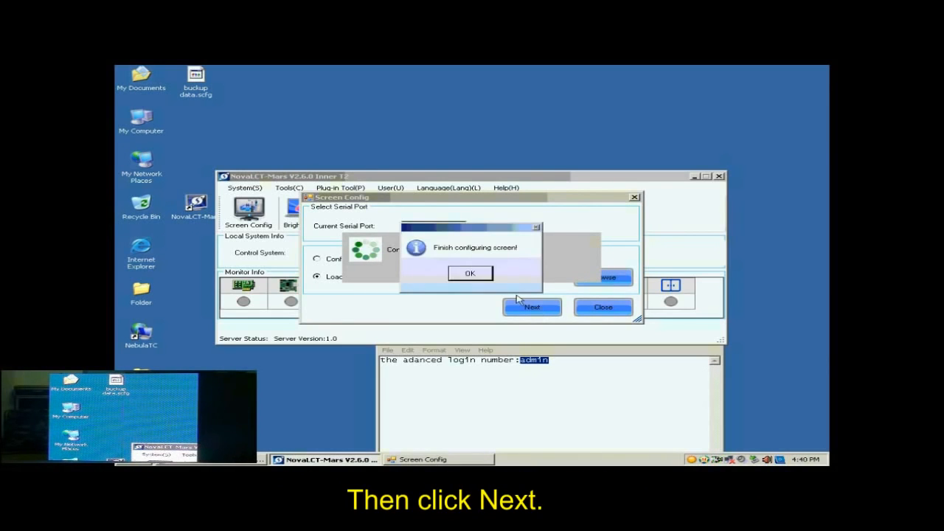
pyautogui.click(479, 274)
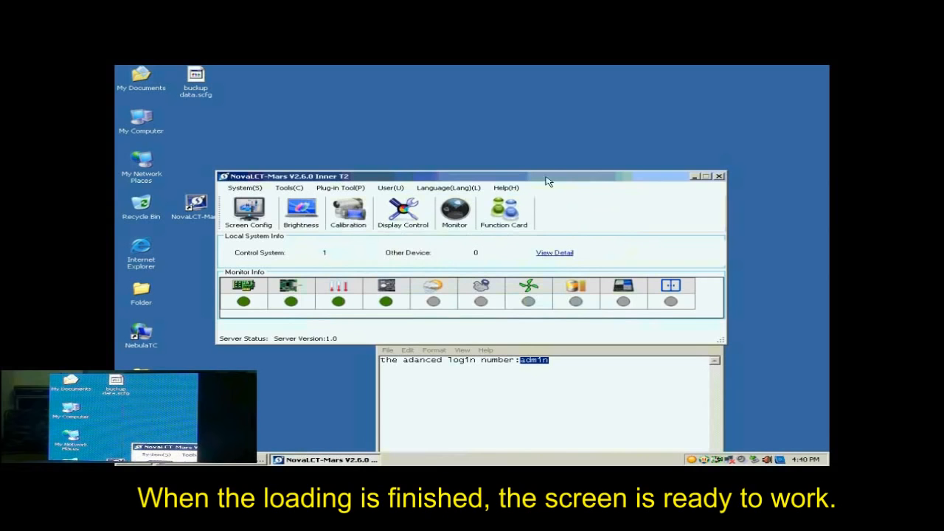